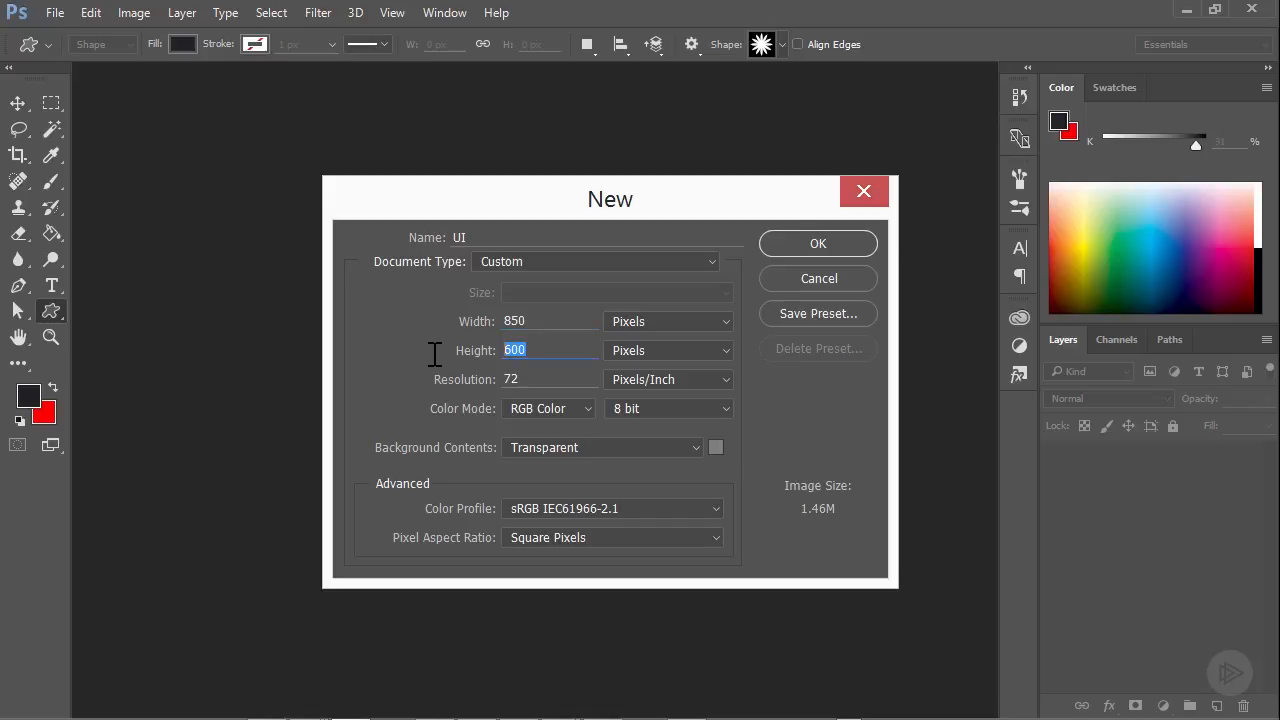
Set the new document's height to 550 pixels and its background contents to White, and create the document
type("550")
left_click(529, 385)
left_click(562, 447)
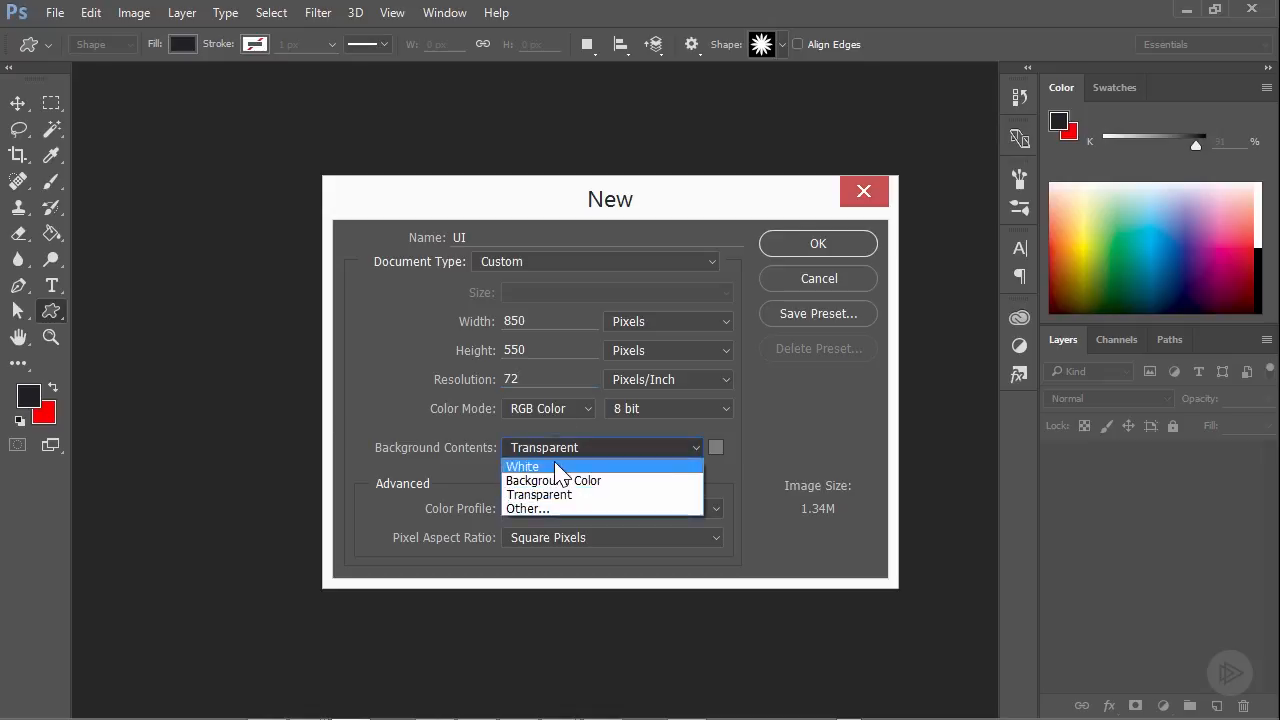
left_click(535, 463)
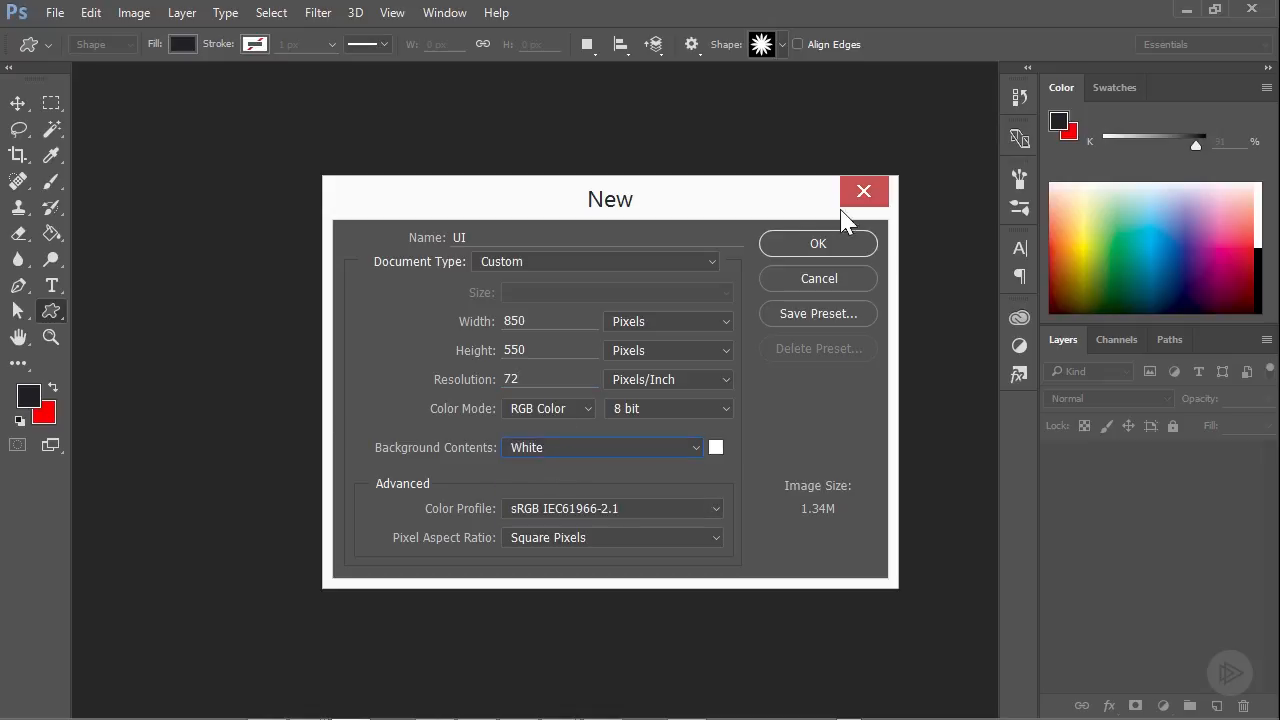
left_click(805, 243)
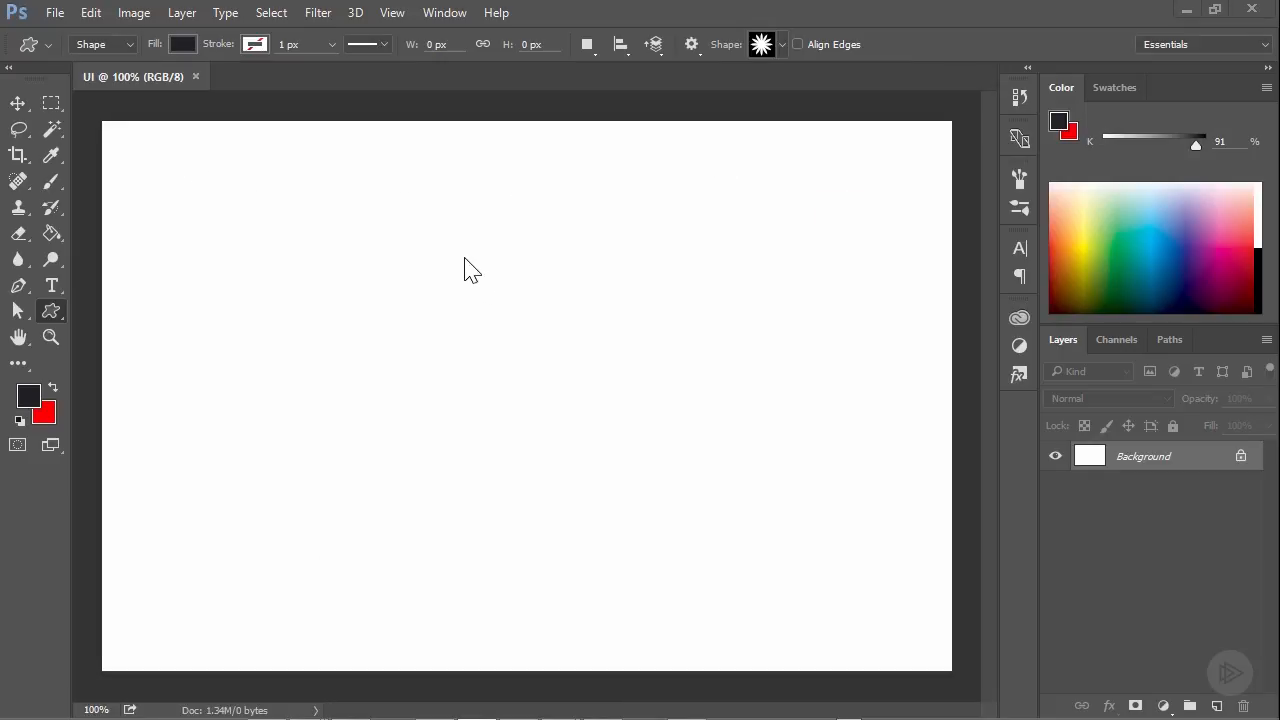
left_click(391, 13)
mouse_move(426, 14)
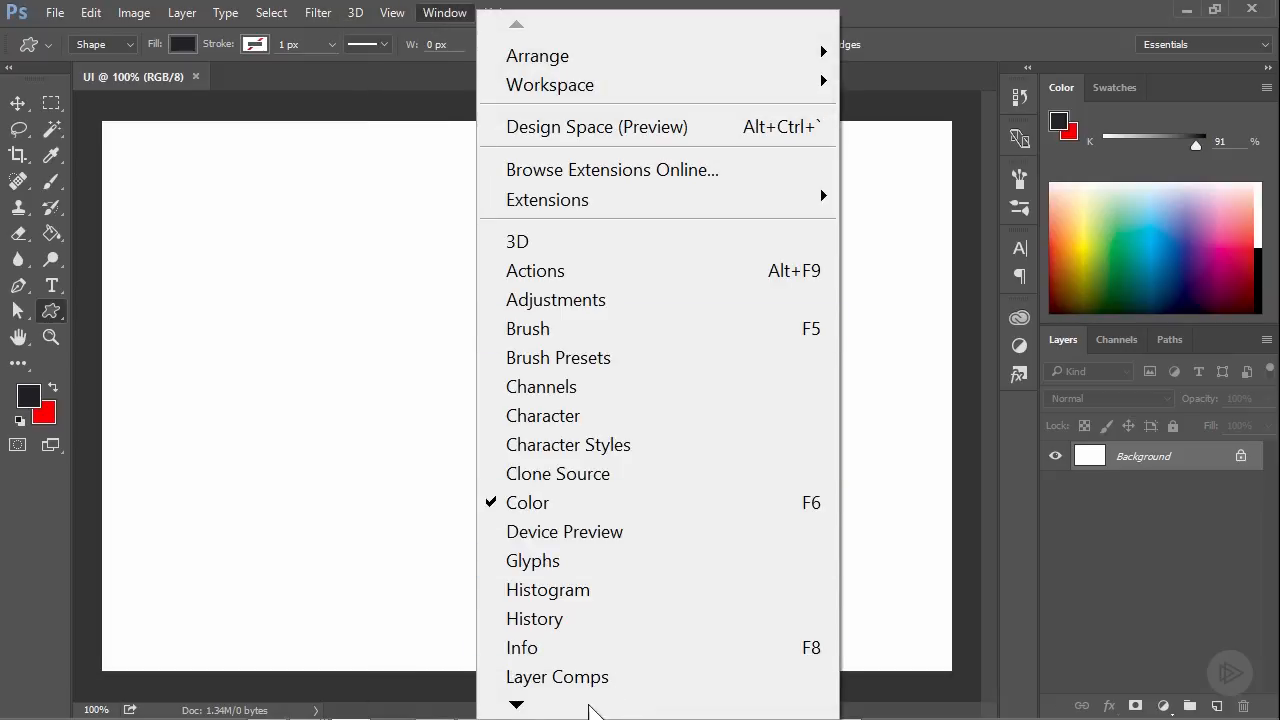
mouse_move(512, 705)
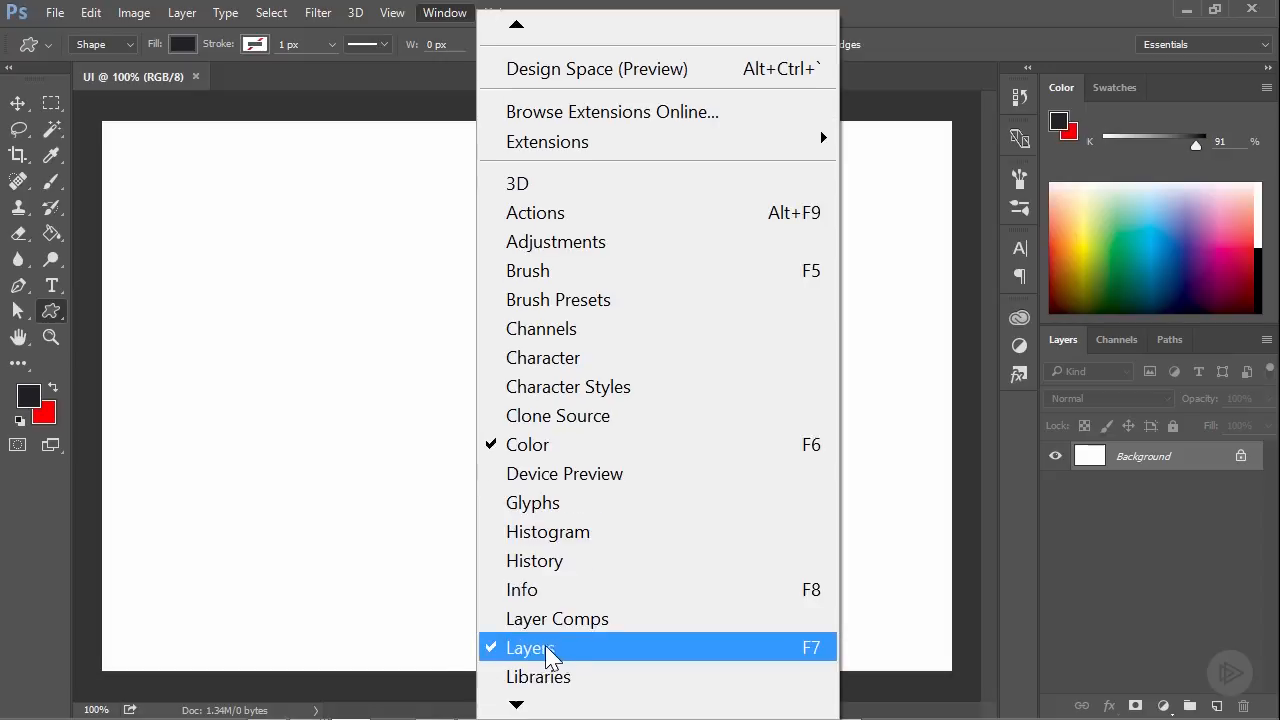
left_click(1197, 543)
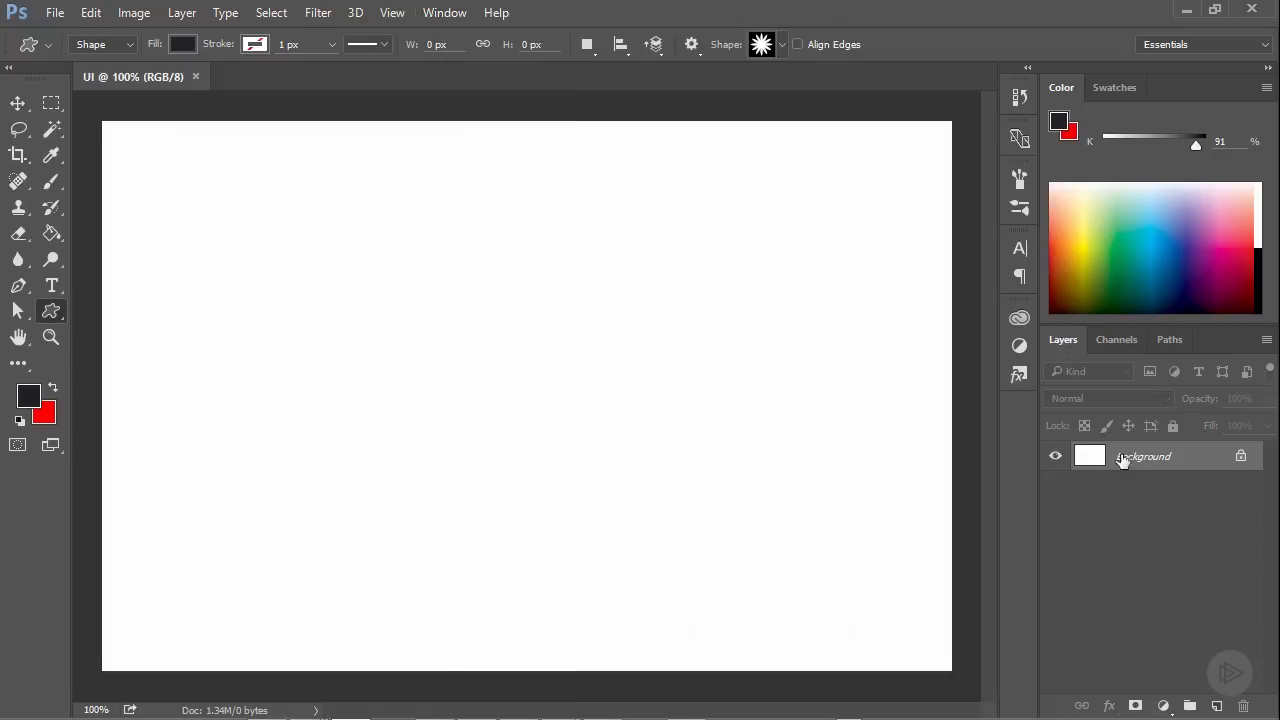
Move the Layers panel behind Paths in its group and return it to first place
mouse_move(1072, 338)
left_mouse_down()
mouse_move(1006, 357)
mouse_move(523, 266)
mouse_move(1151, 374)
mouse_move(1066, 344)
left_mouse_up()
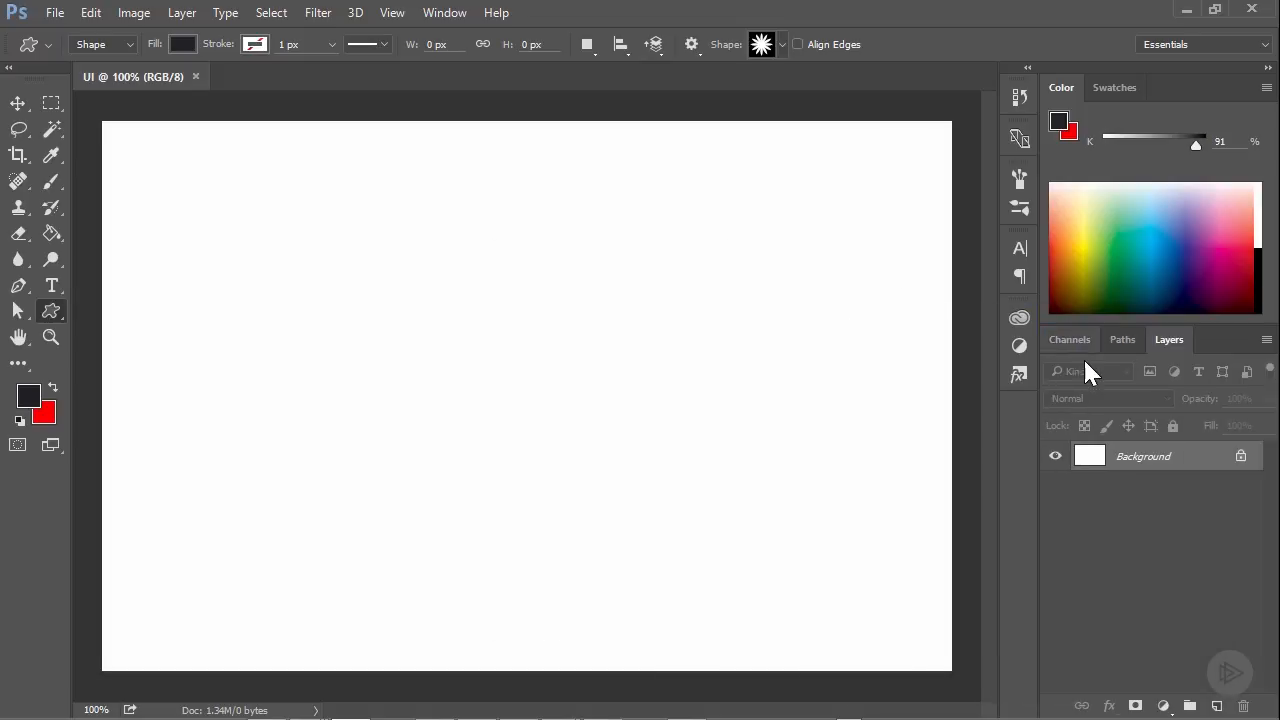
left_click_drag(1191, 339, 1068, 338)
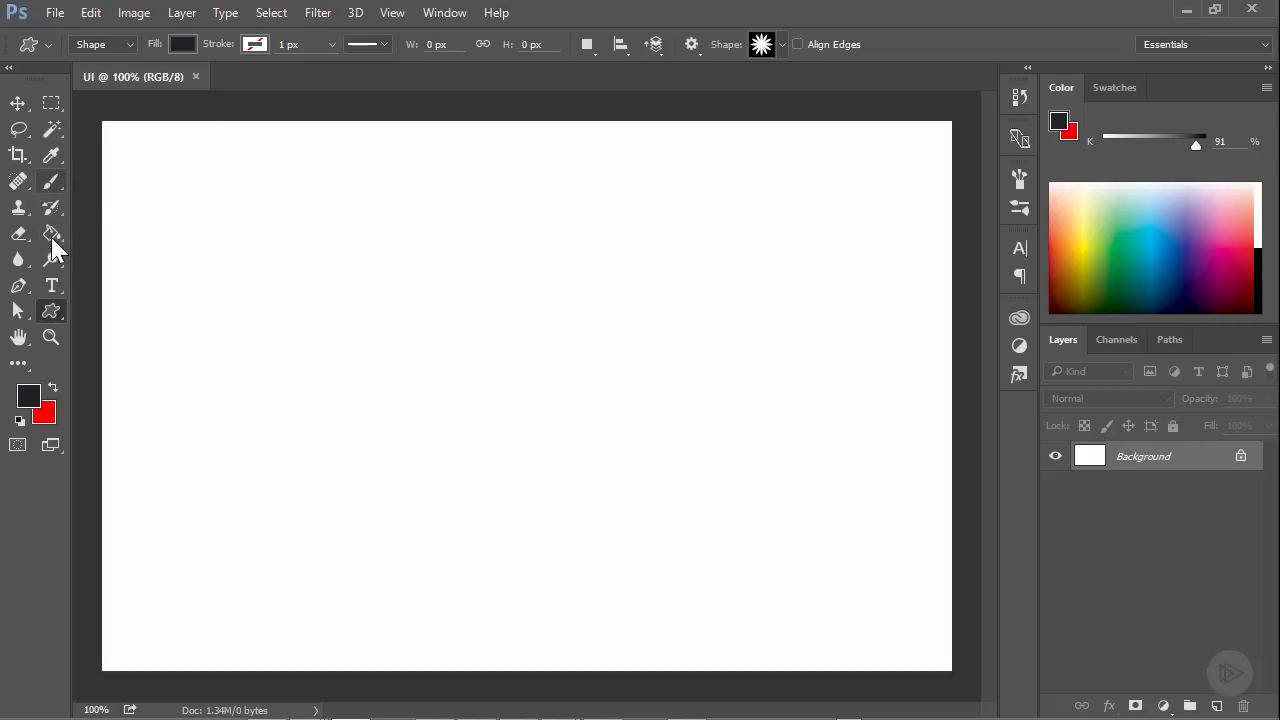
Draw a dark circle about 183 px in diameter with the Ellipse tool and move it up and left on the canvas
right_click(53, 305)
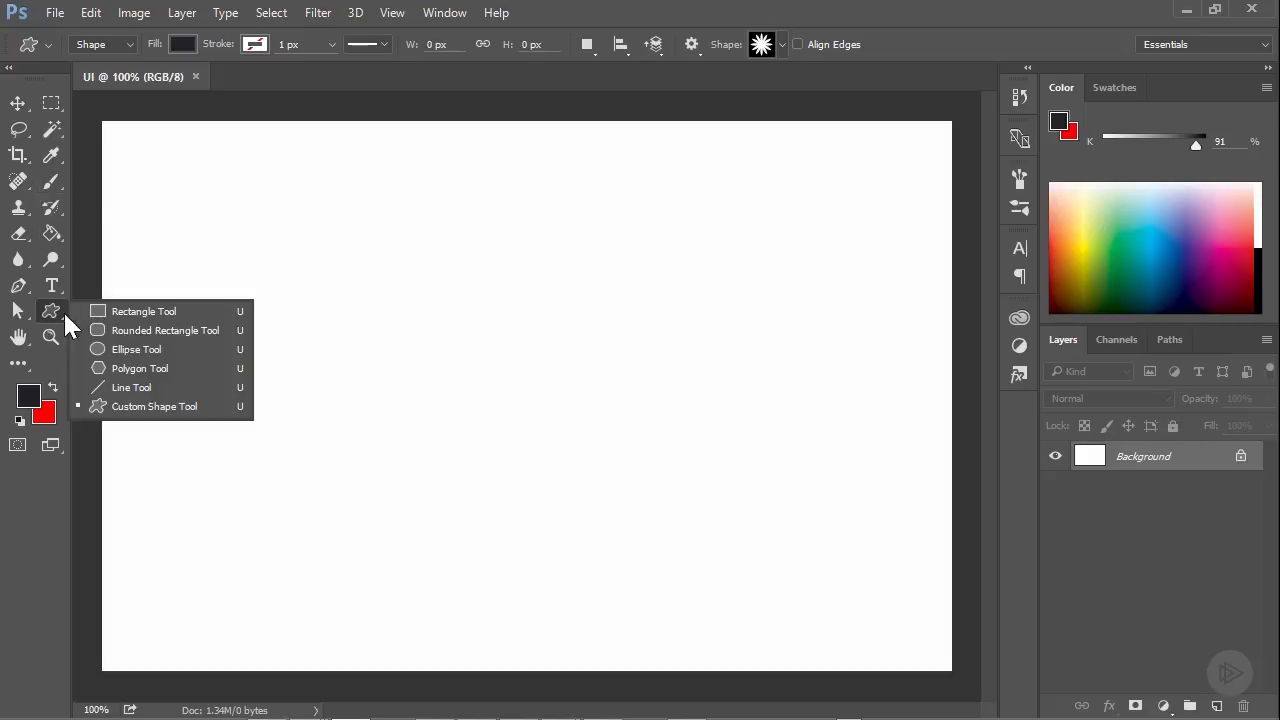
left_click(109, 352)
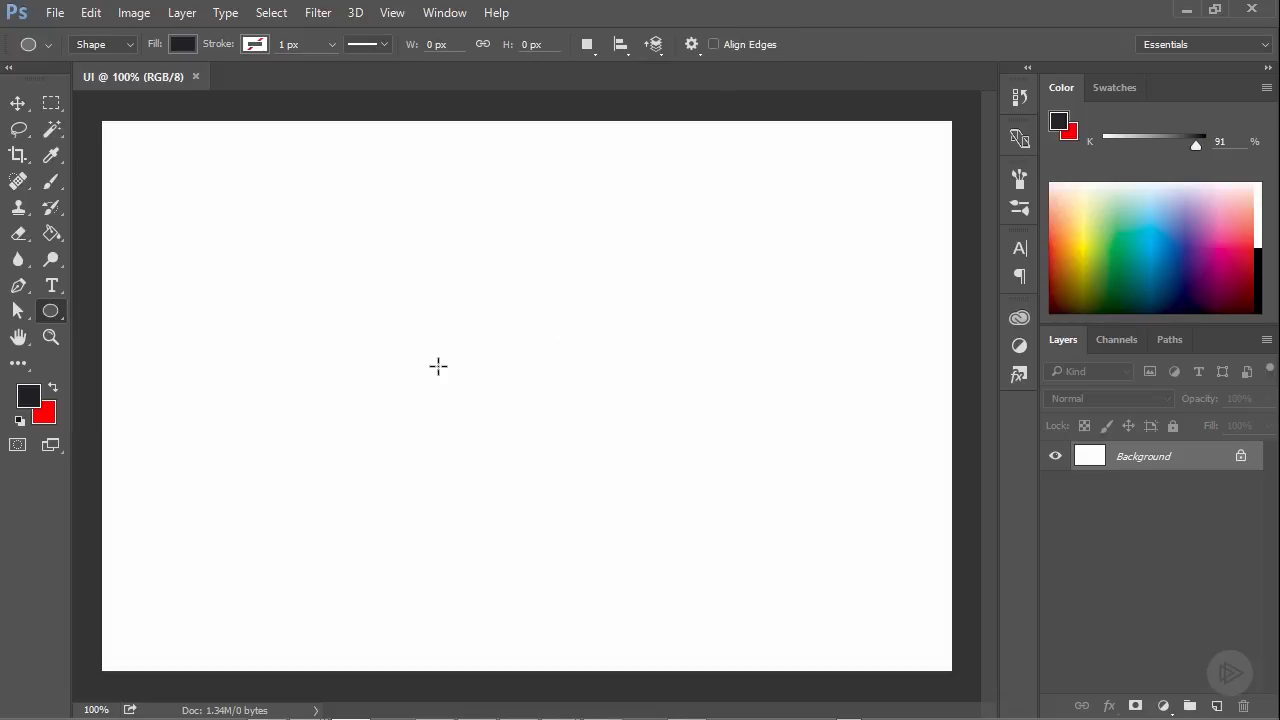
left_click_drag(366, 352, 680, 535)
left_click(20, 105)
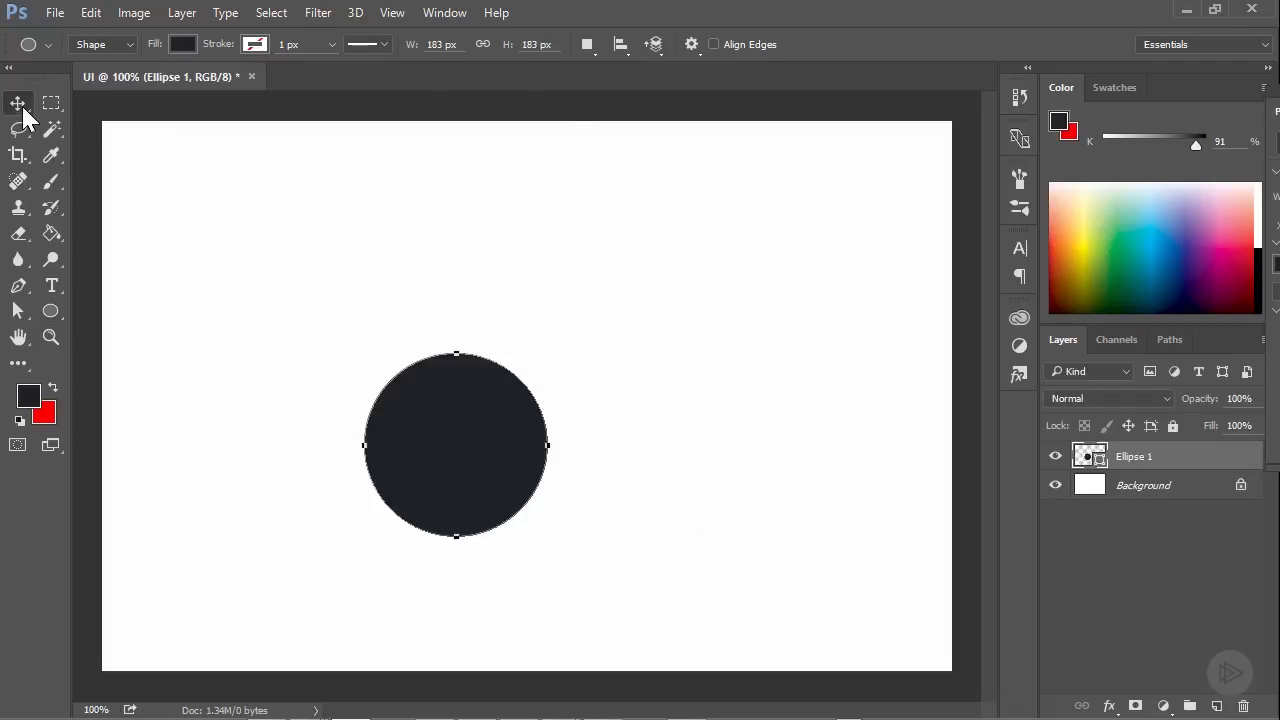
left_click_drag(521, 466, 474, 406)
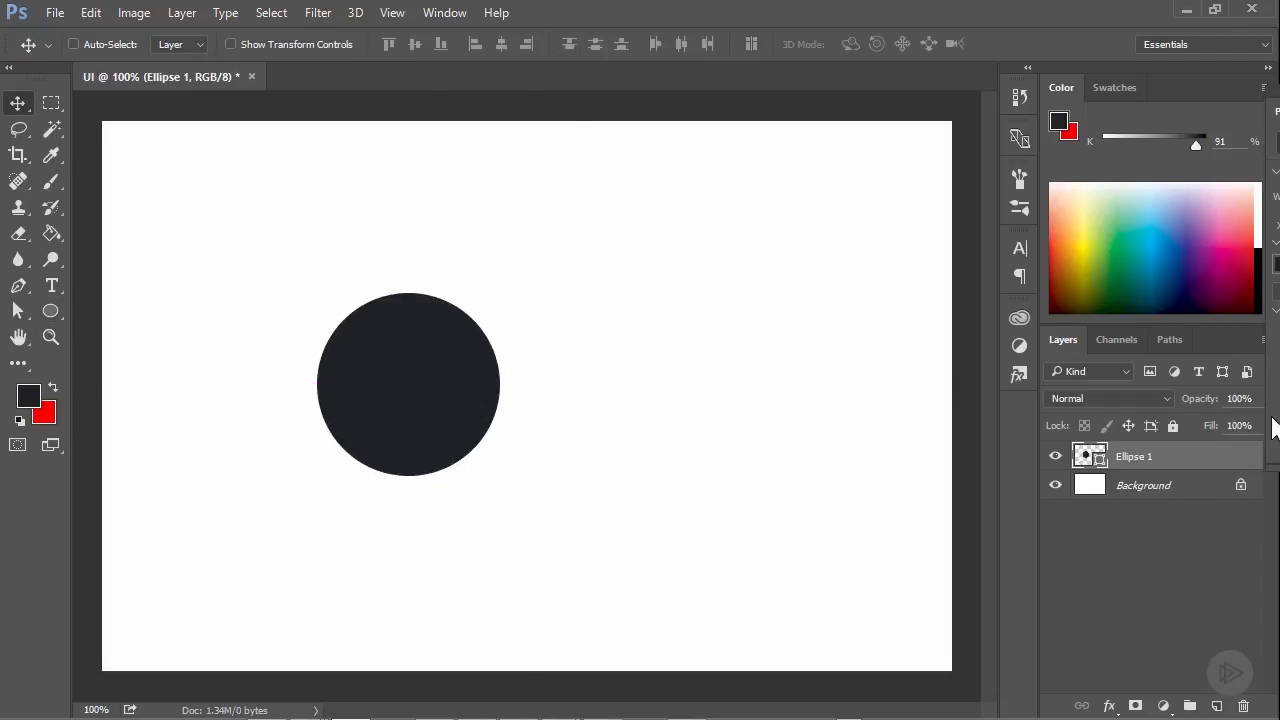
Filter the layers by name using the text "ellipse"
left_click(1080, 370)
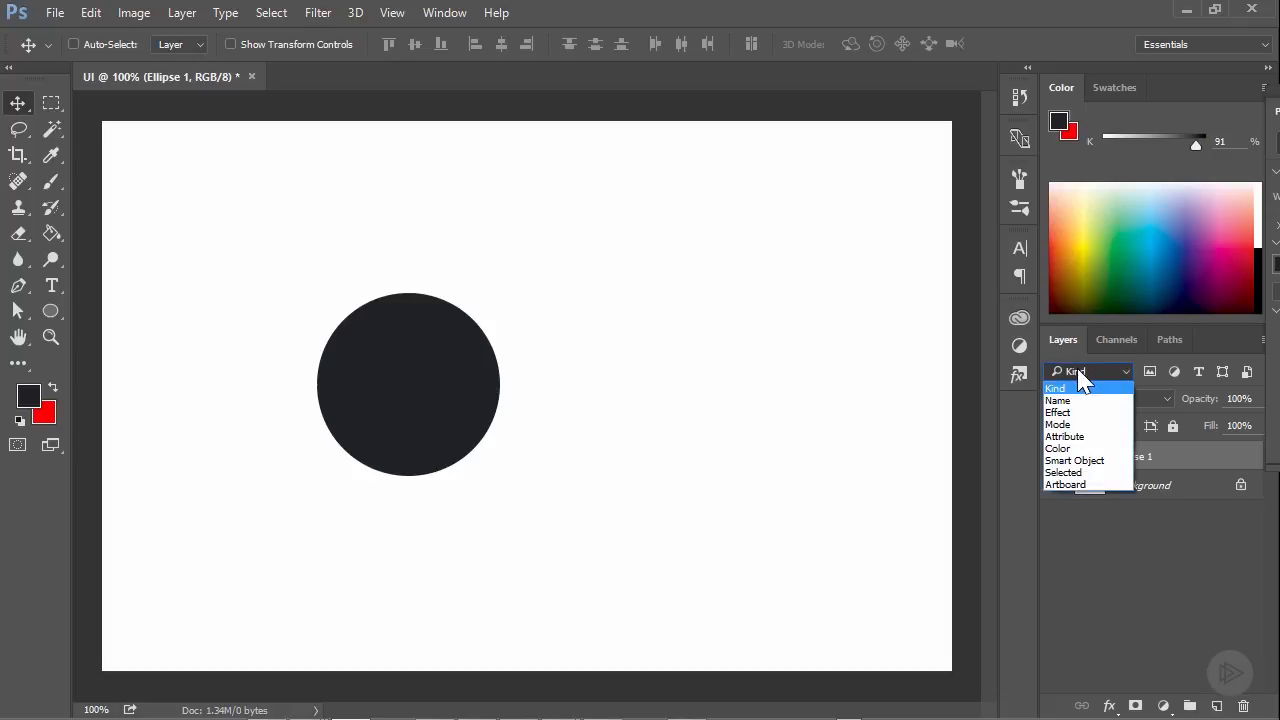
left_click(1126, 378)
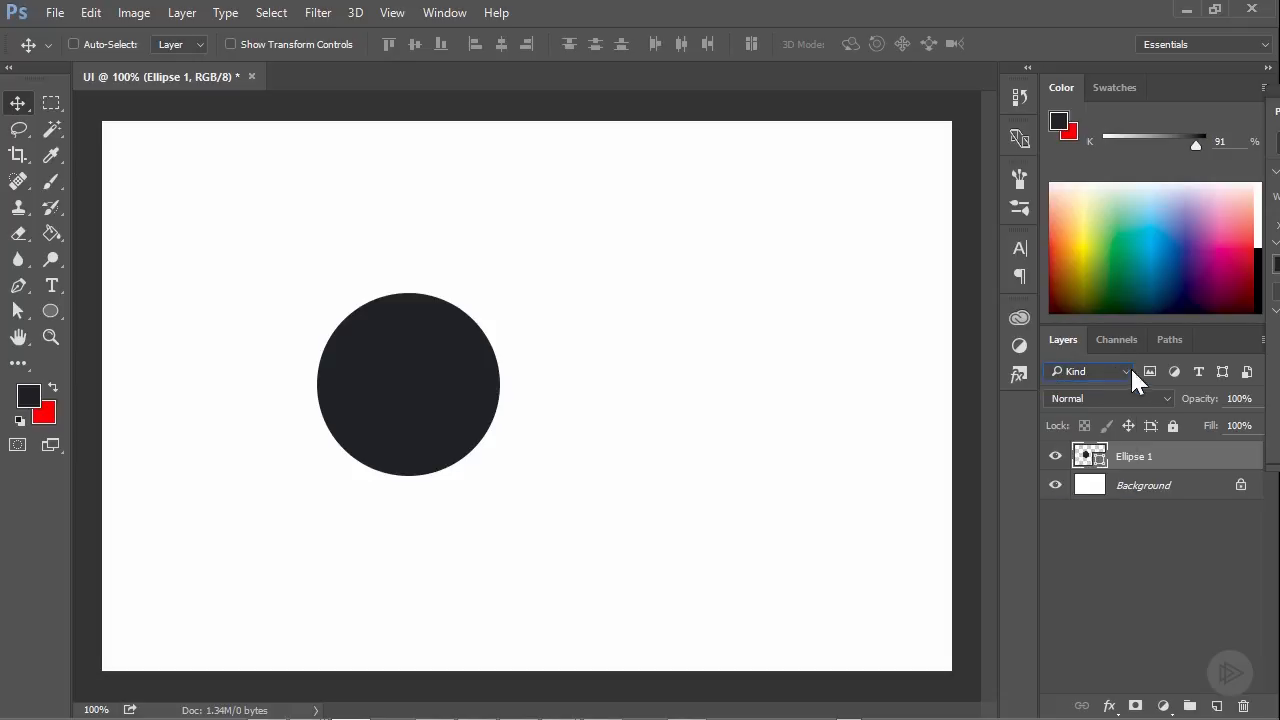
left_click(1117, 378)
left_click(1092, 405)
left_click(1168, 368)
type("ellipse")
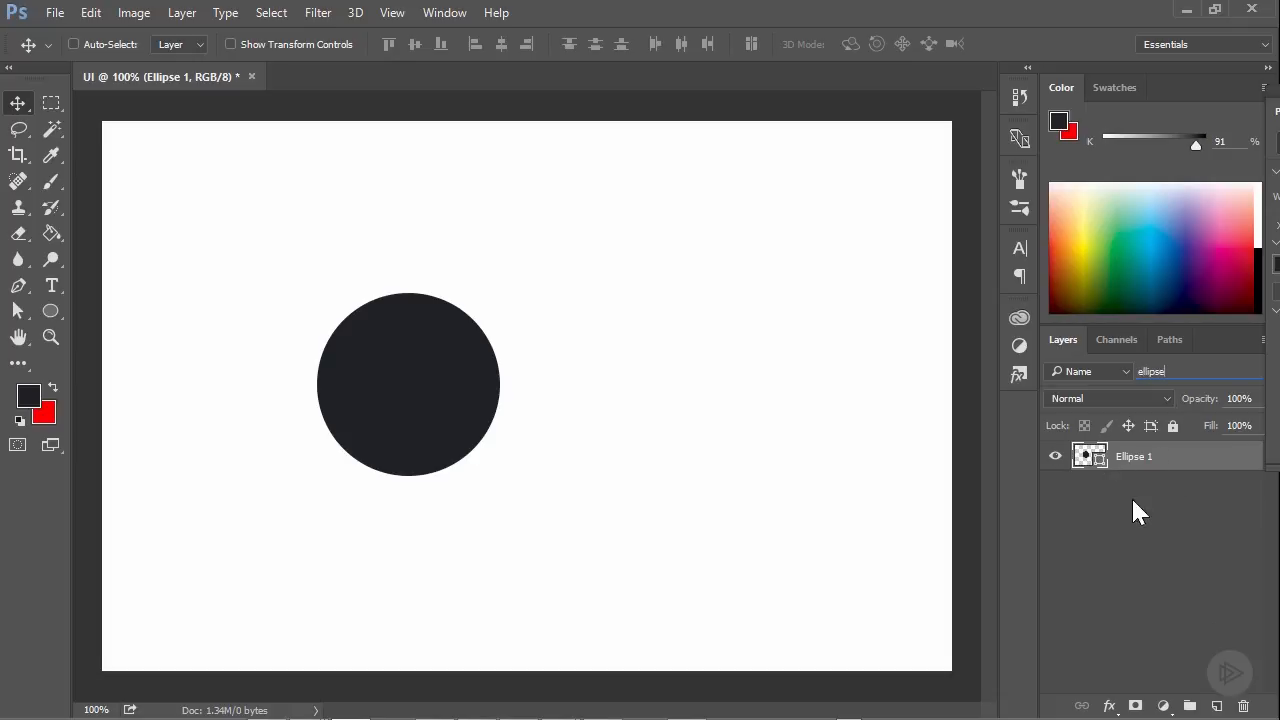
Clear the layer name filter text and set the filter type back to Kind
left_click_drag(1176, 370, 1117, 382)
key("BackSpace")
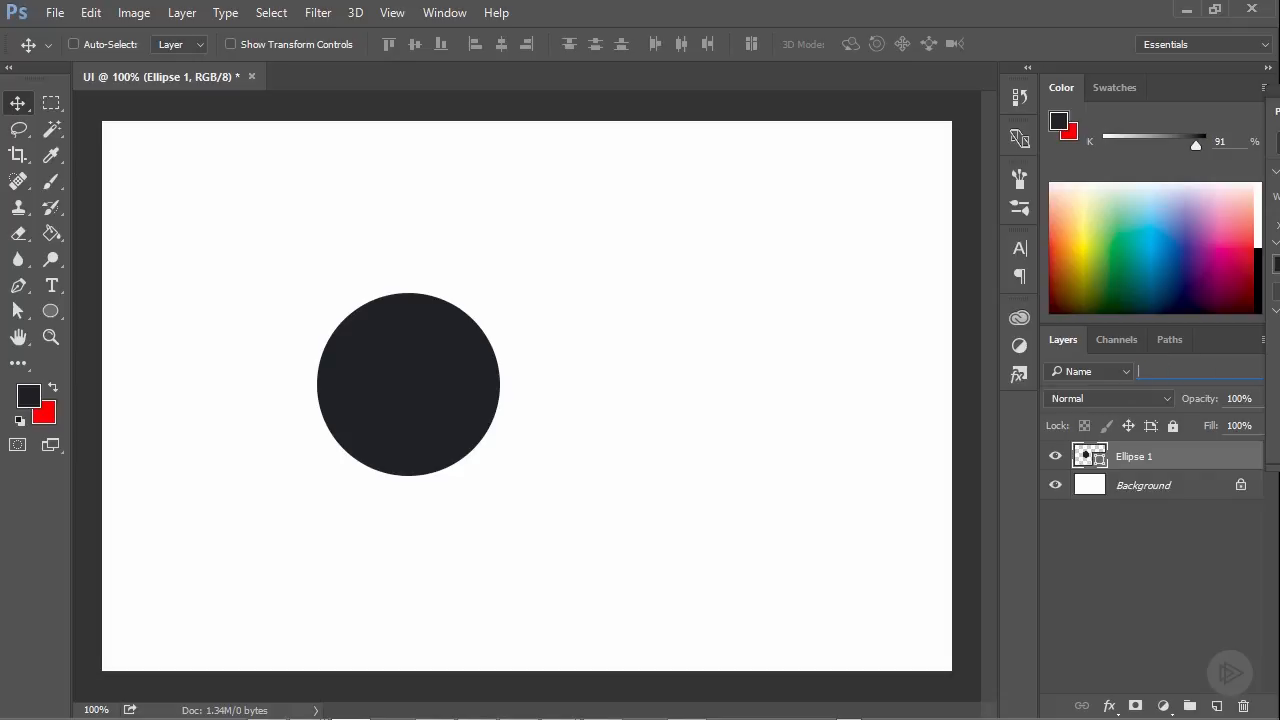
left_click(1093, 370)
left_click(1093, 369)
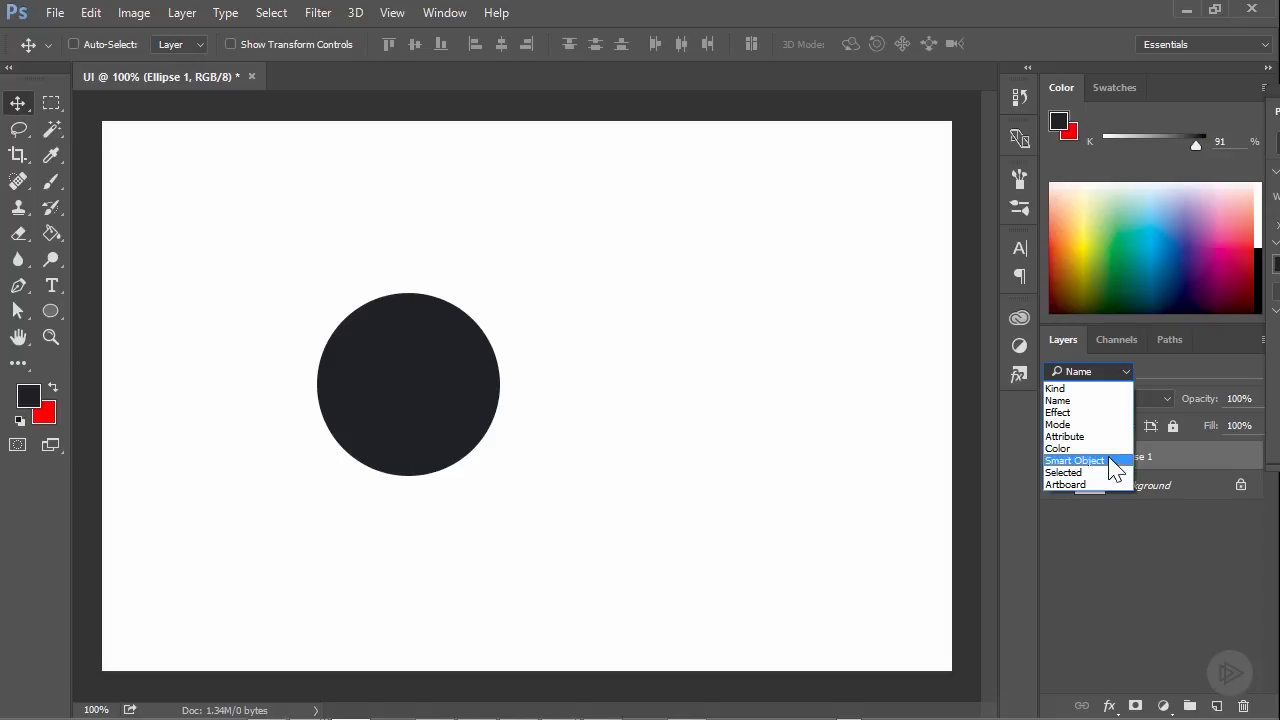
left_click(1118, 373)
left_click(1118, 373)
left_click(1080, 389)
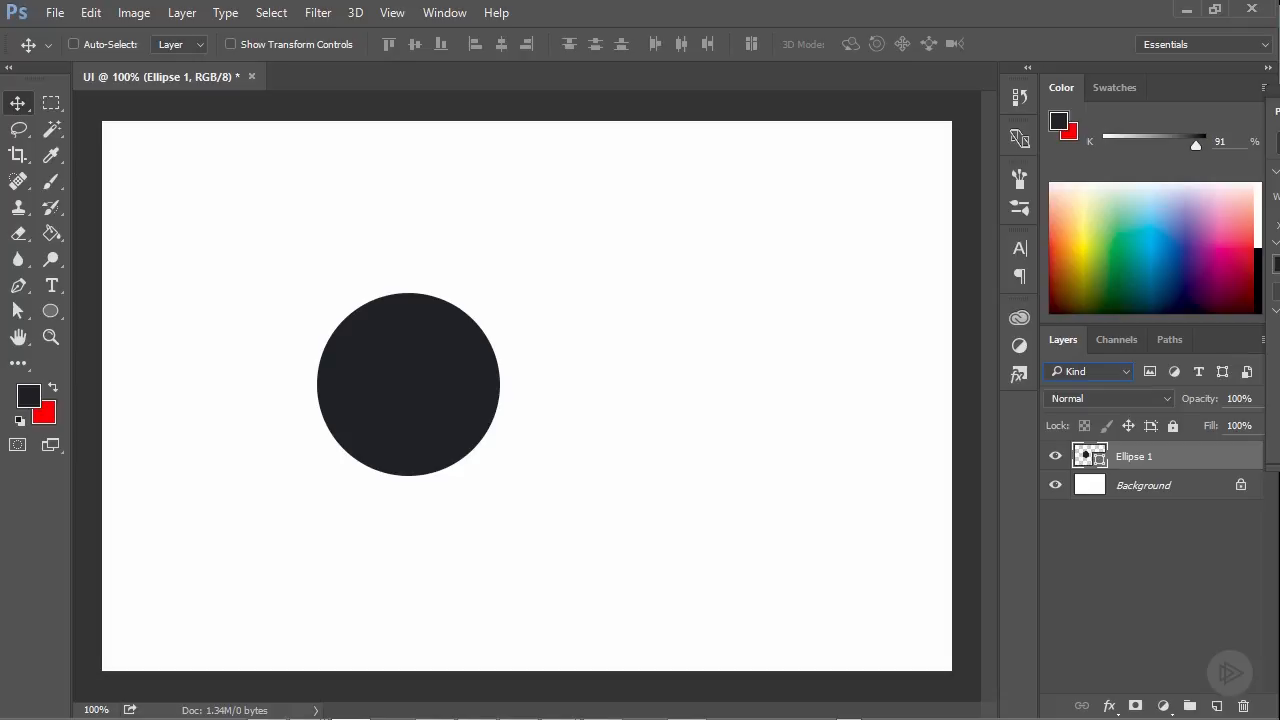
Bring the partly hidden floating Properties panel over the canvas and close it
left_click_drag(1279, 107, 760, 154)
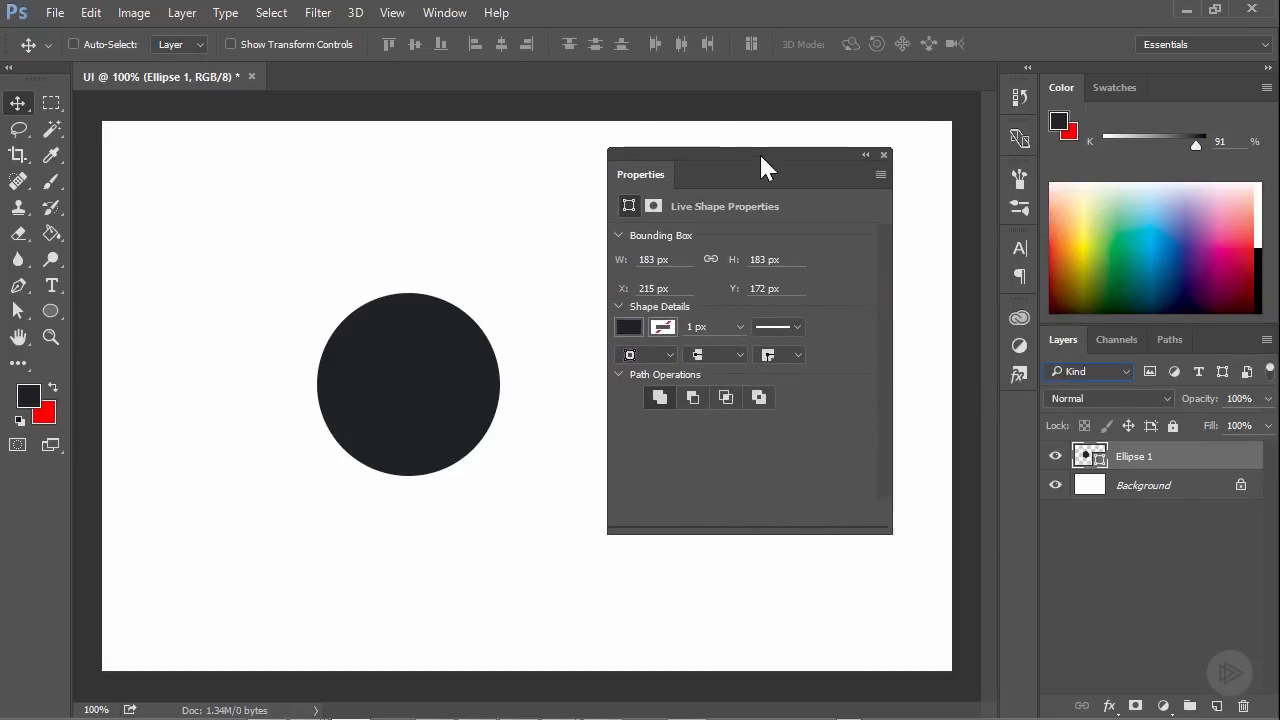
left_click(886, 155)
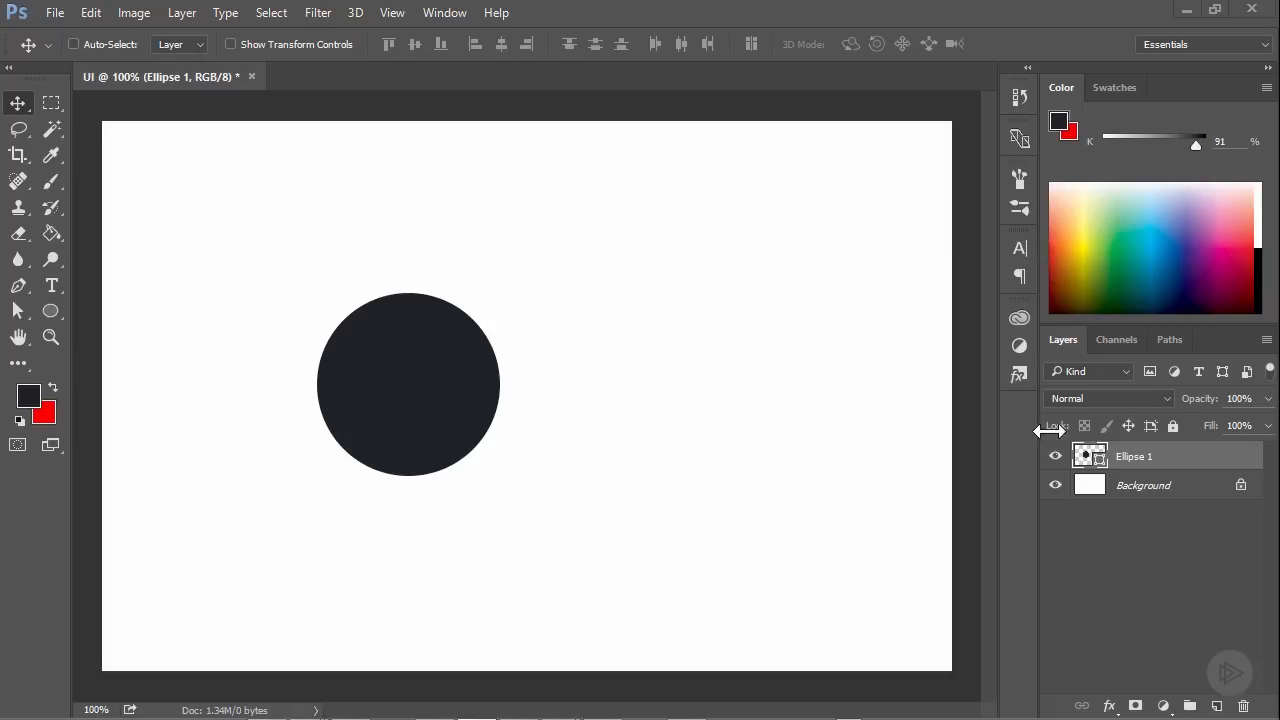
left_click(1122, 398)
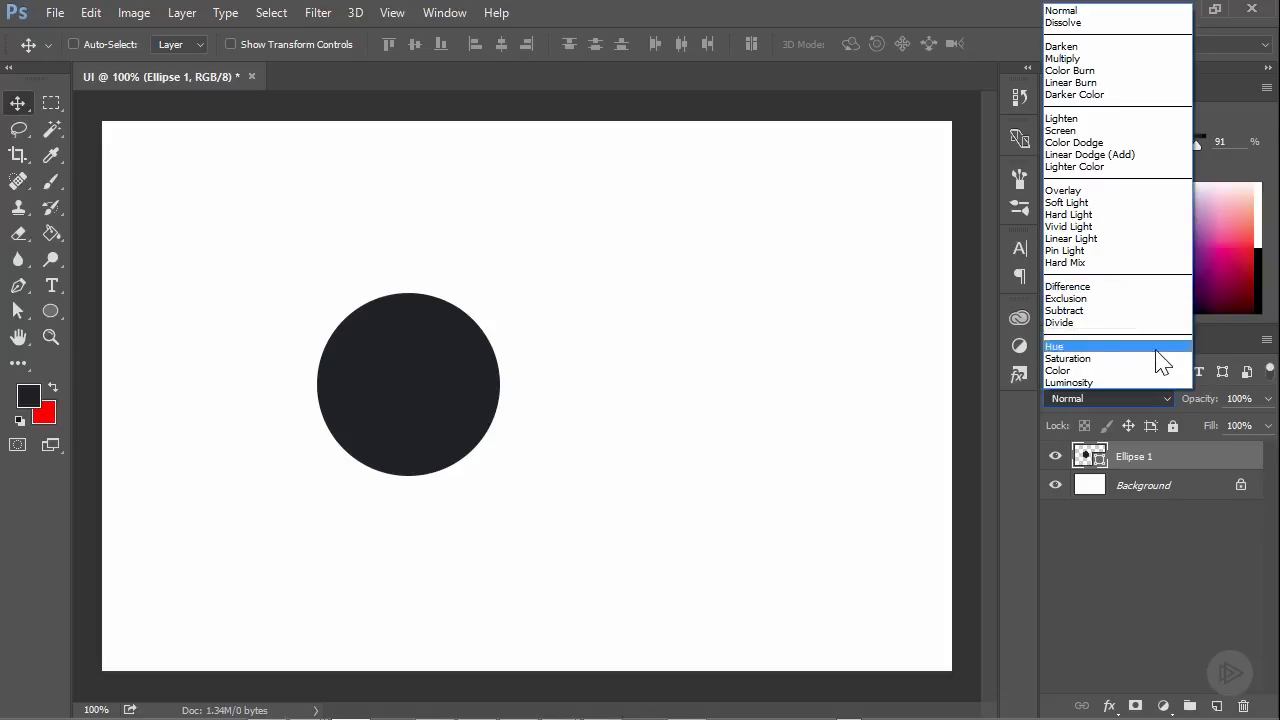
left_click(1154, 458)
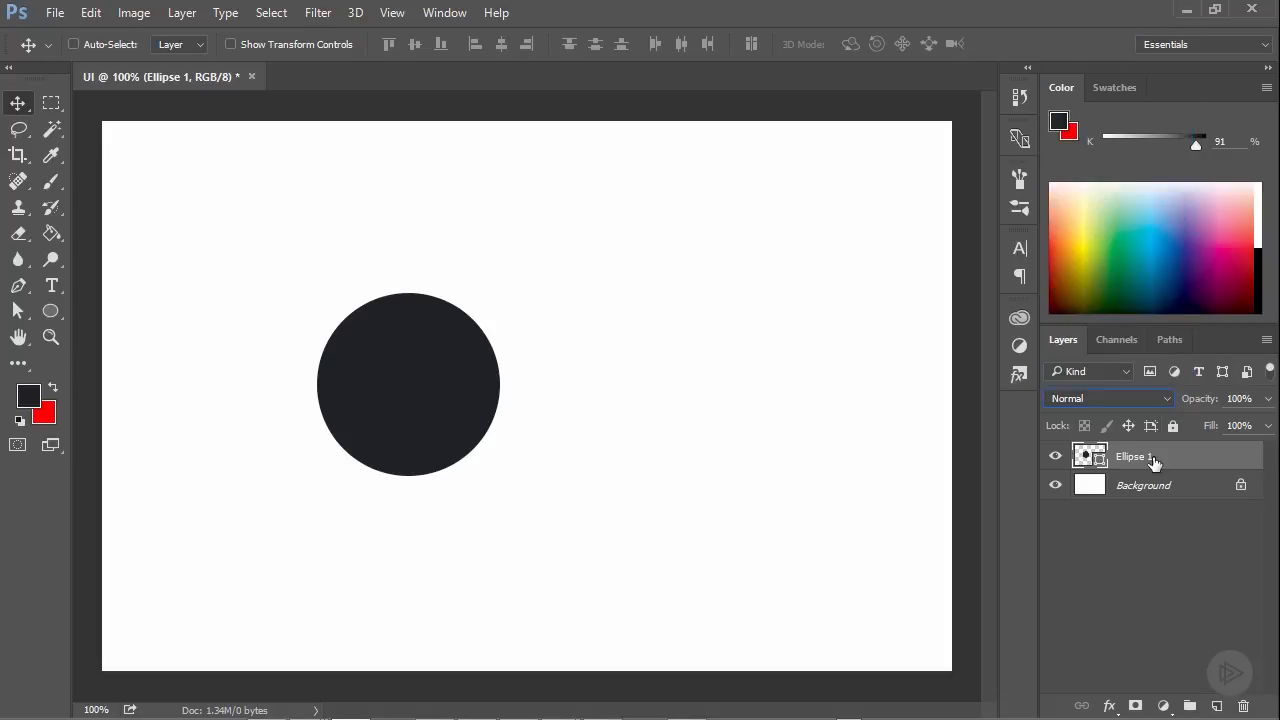
Change the fill colour of the Ellipse 1 circle to pure red, ff0000
double_click(1085, 457)
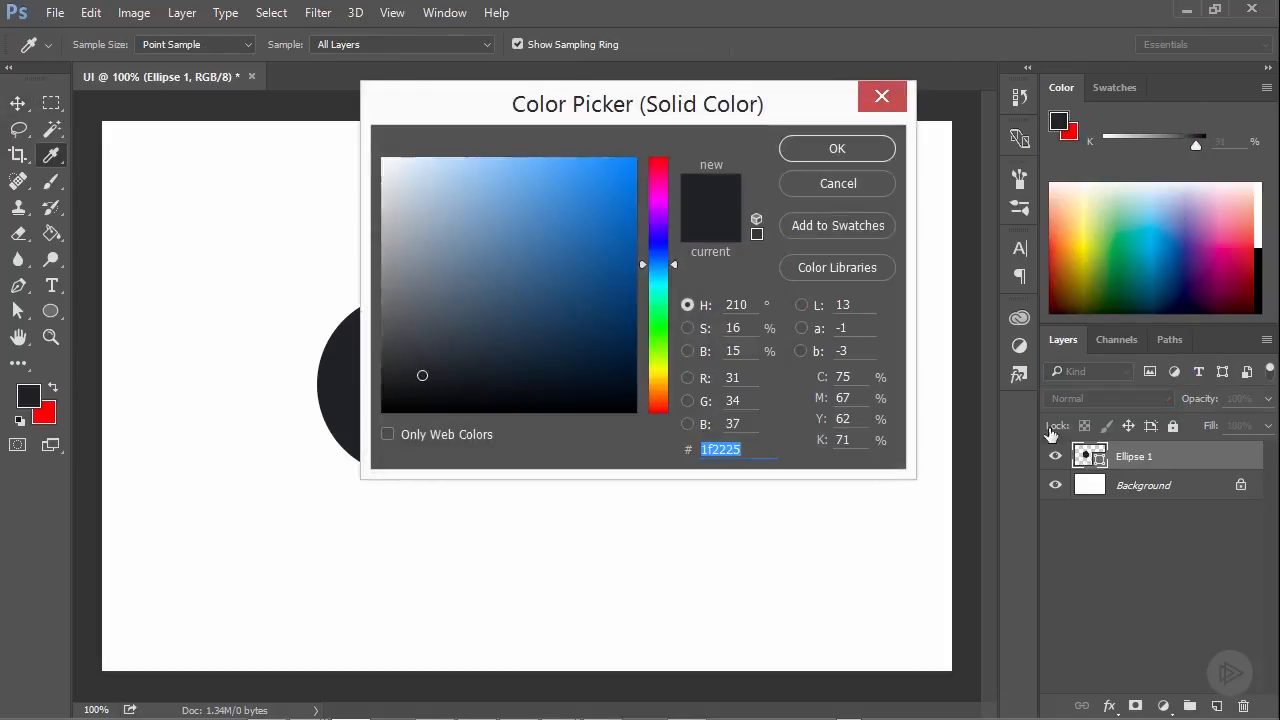
left_click(659, 161)
left_click(636, 158)
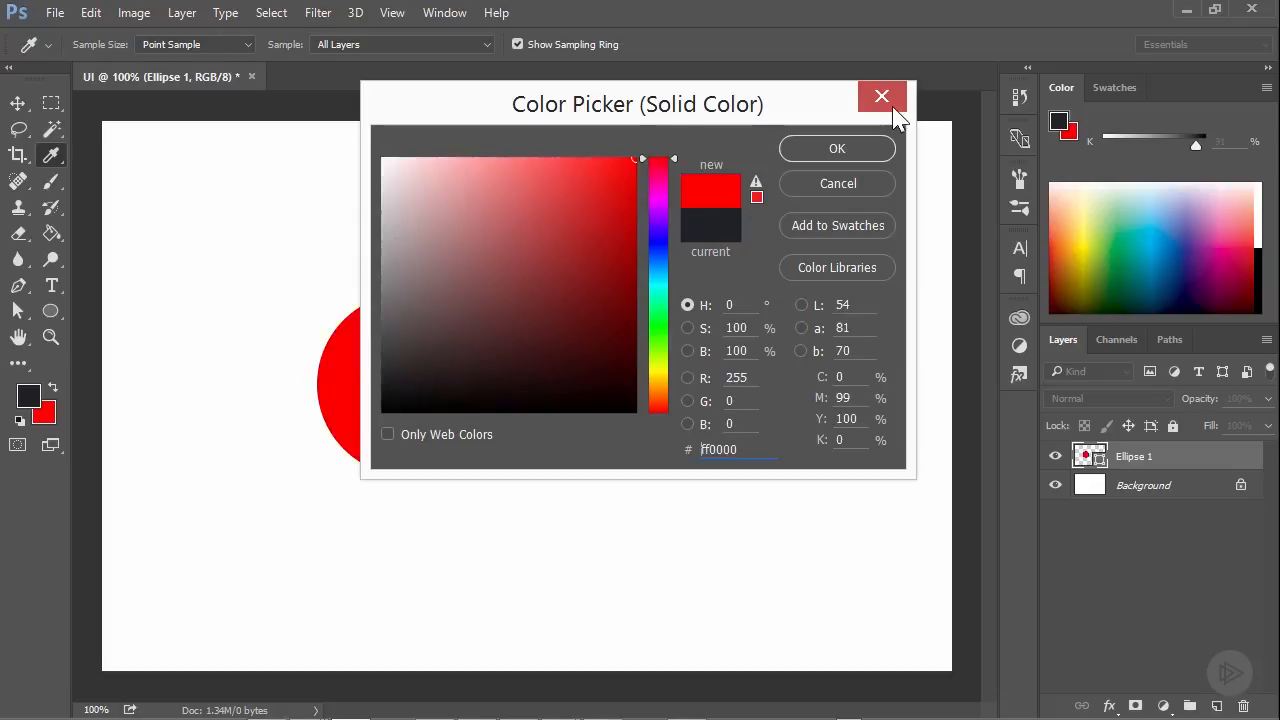
left_click(805, 150)
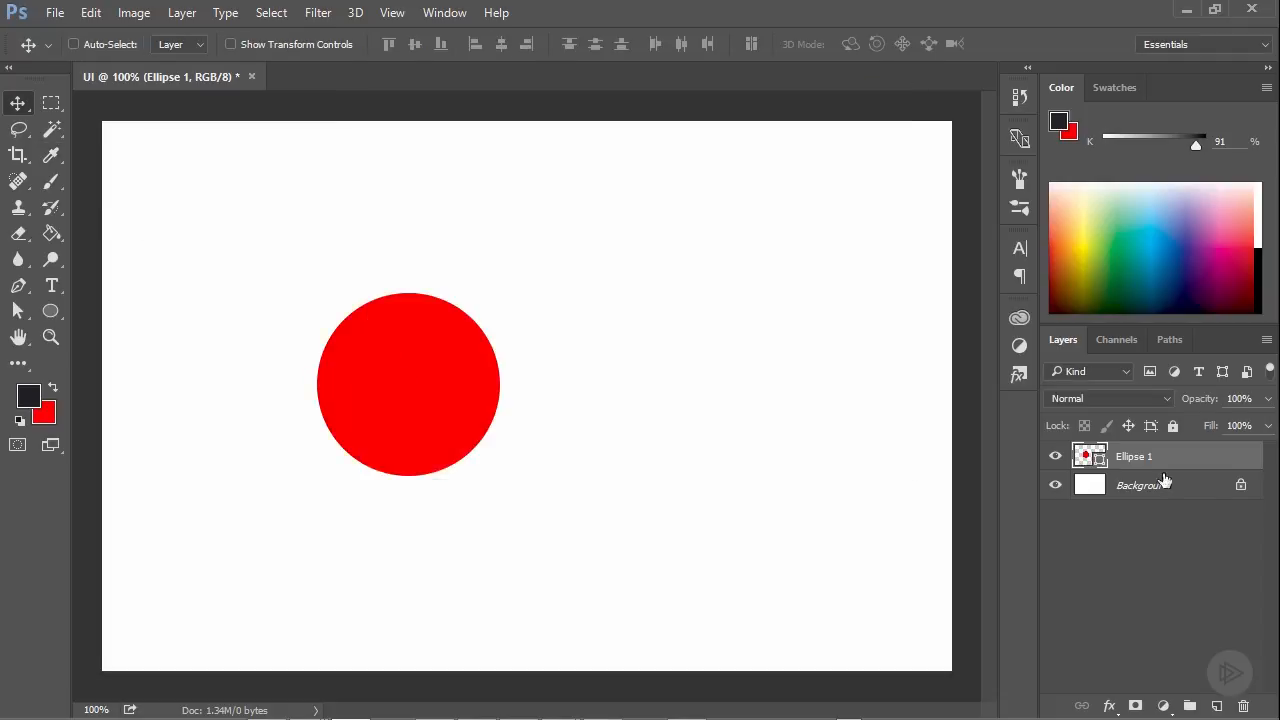
Duplicate the Ellipse 1 layer and move the copy to the right so it partly overlaps the original circle
right_click(1135, 460)
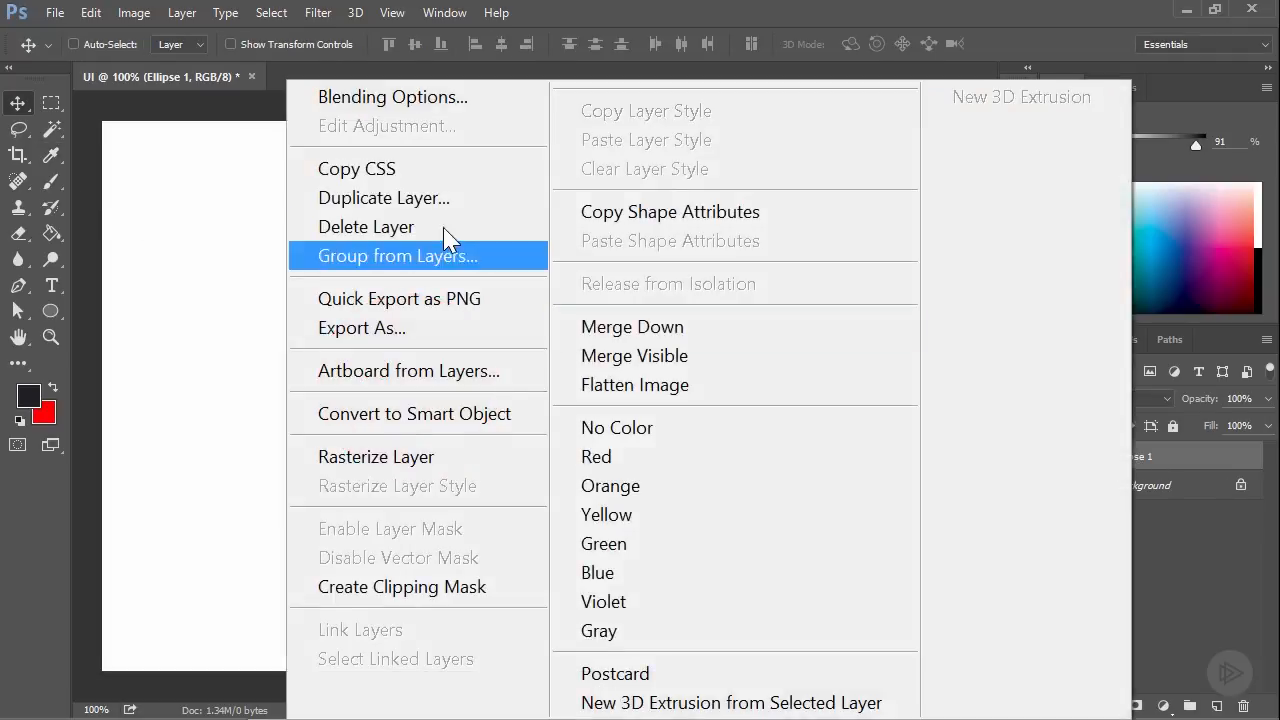
left_click(425, 199)
left_click(1134, 450)
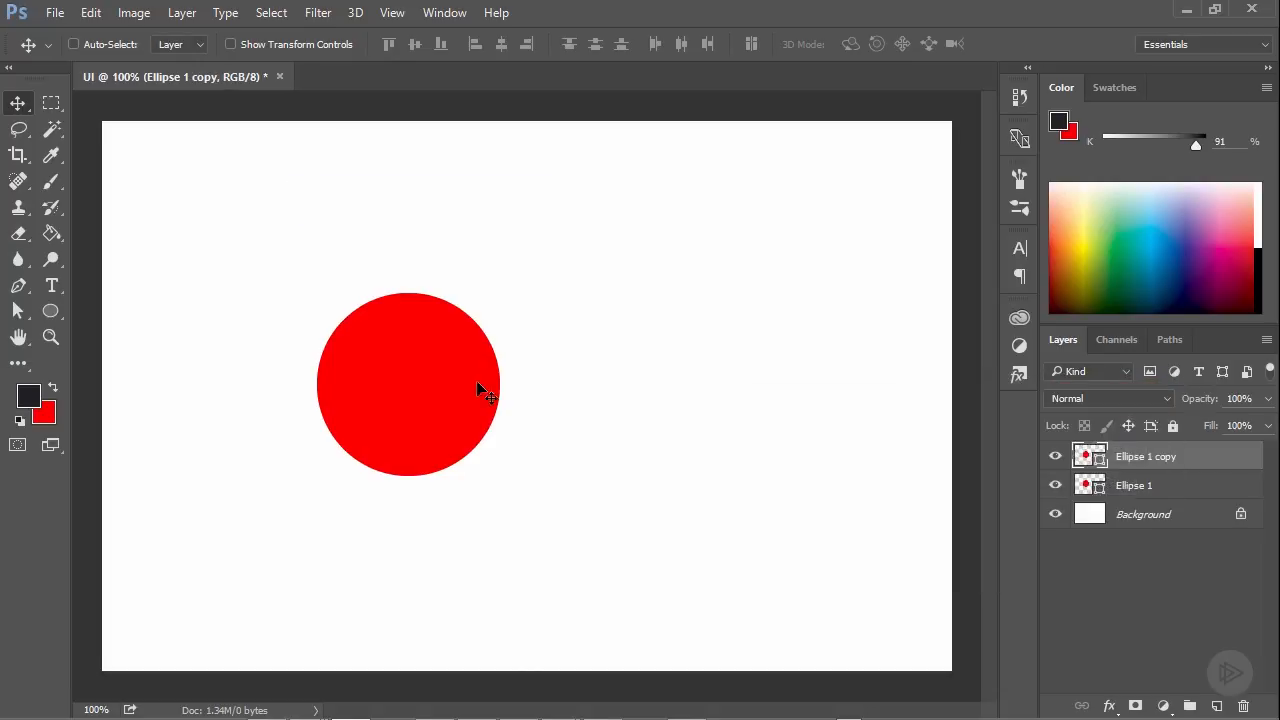
left_click_drag(385, 369, 510, 357)
Change the fill colour of the duplicated circle to bright blue
double_click(1104, 462)
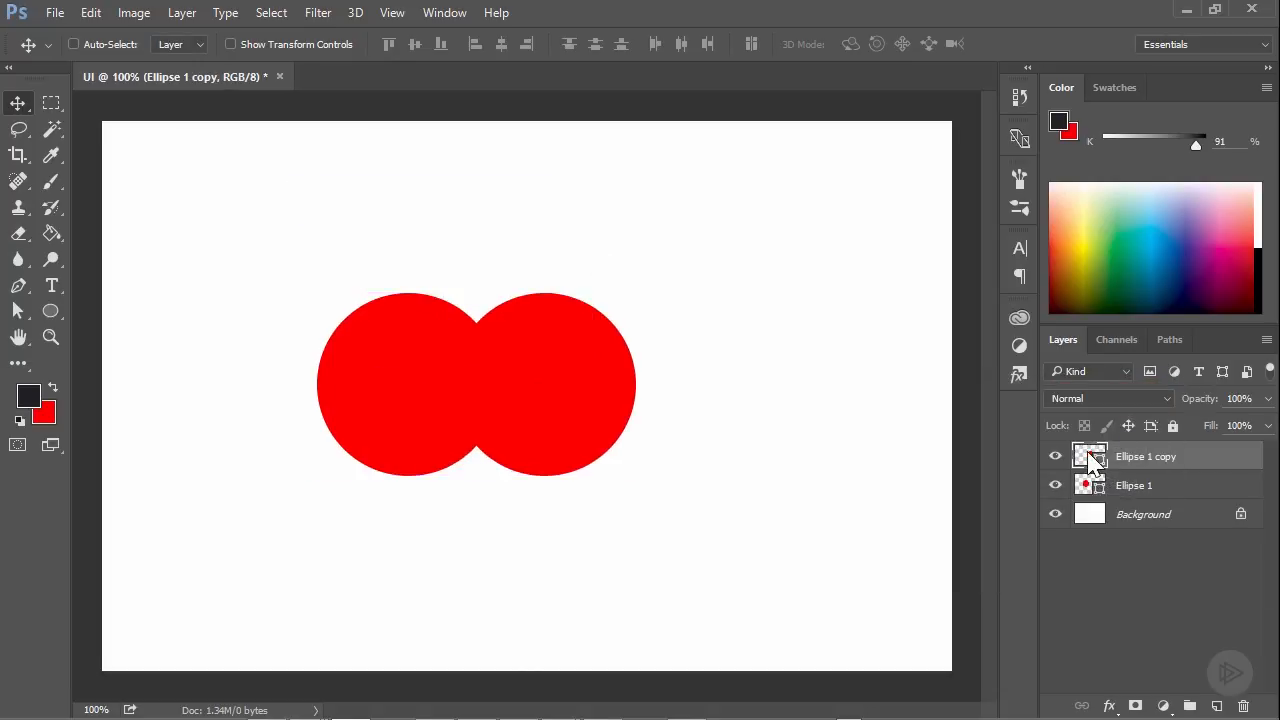
left_click(658, 245)
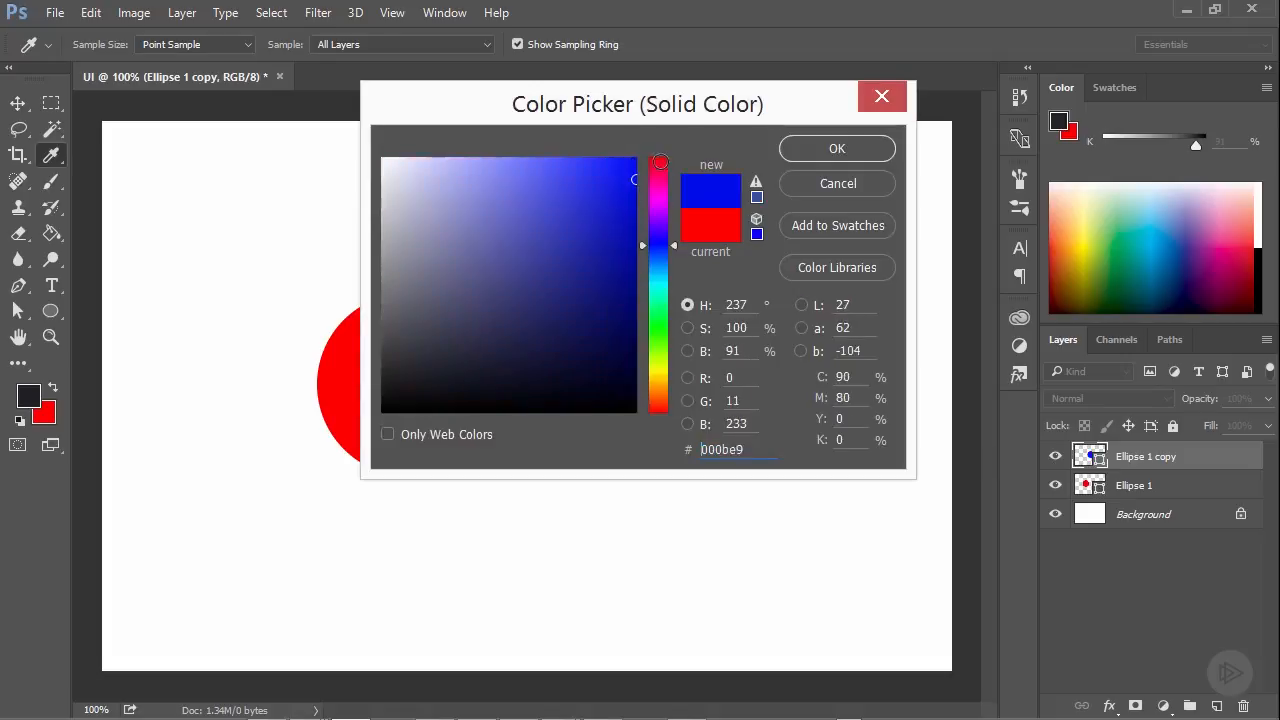
left_click(845, 155)
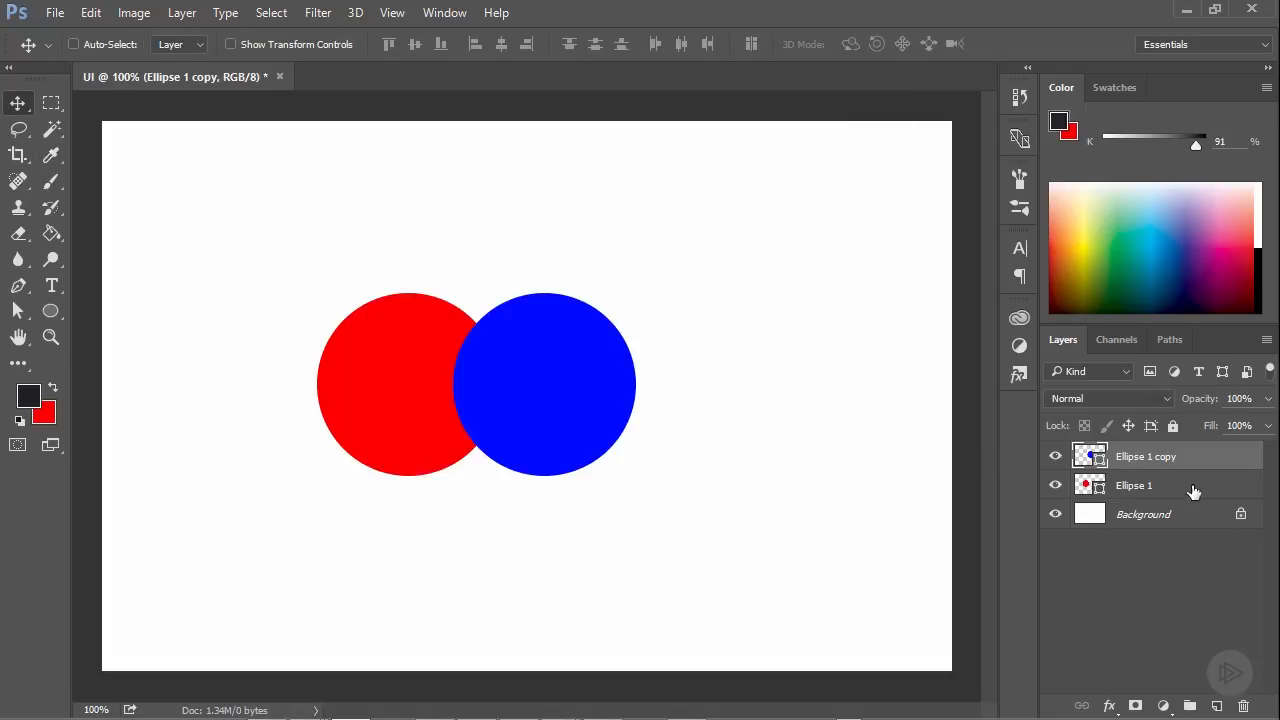
Select both circle layers and move the two circles together to the centre of the canvas
left_click(1130, 486, "shift")
left_click_drag(510, 359, 560, 366)
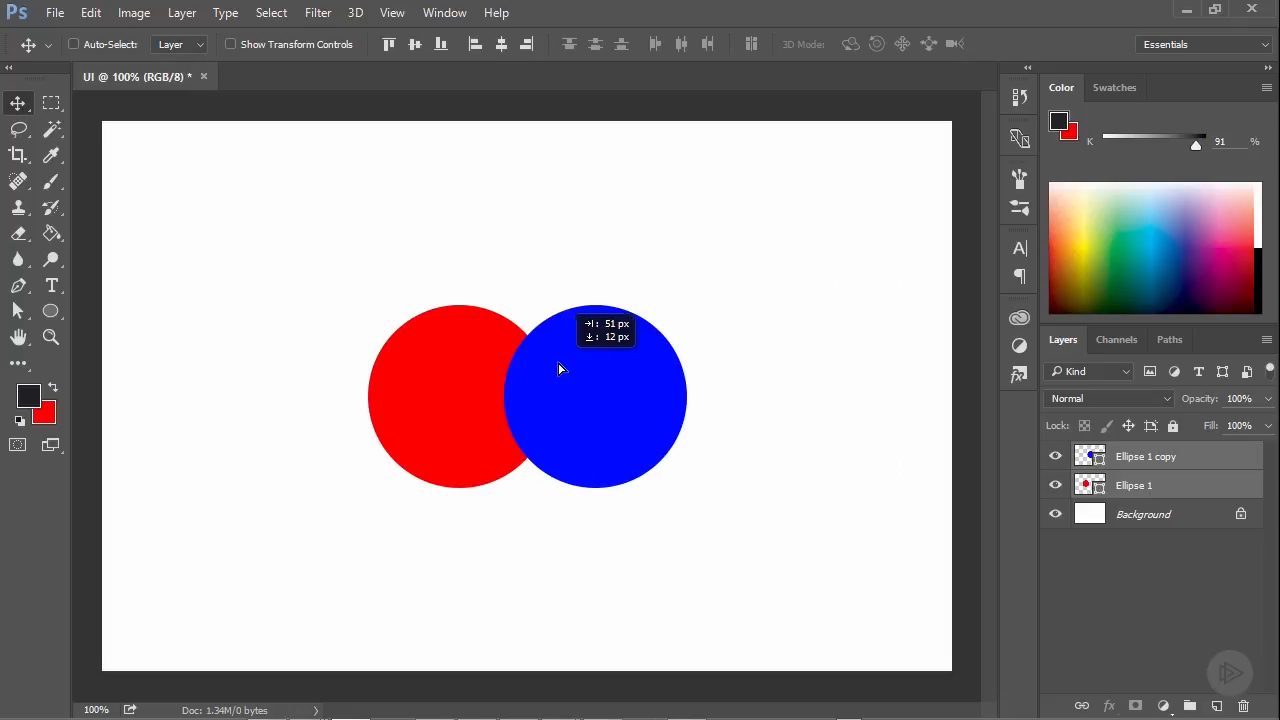
Select only the blue circle's layer, Ellipse 1 copy, and set its blend mode to Darken
left_click(1168, 464)
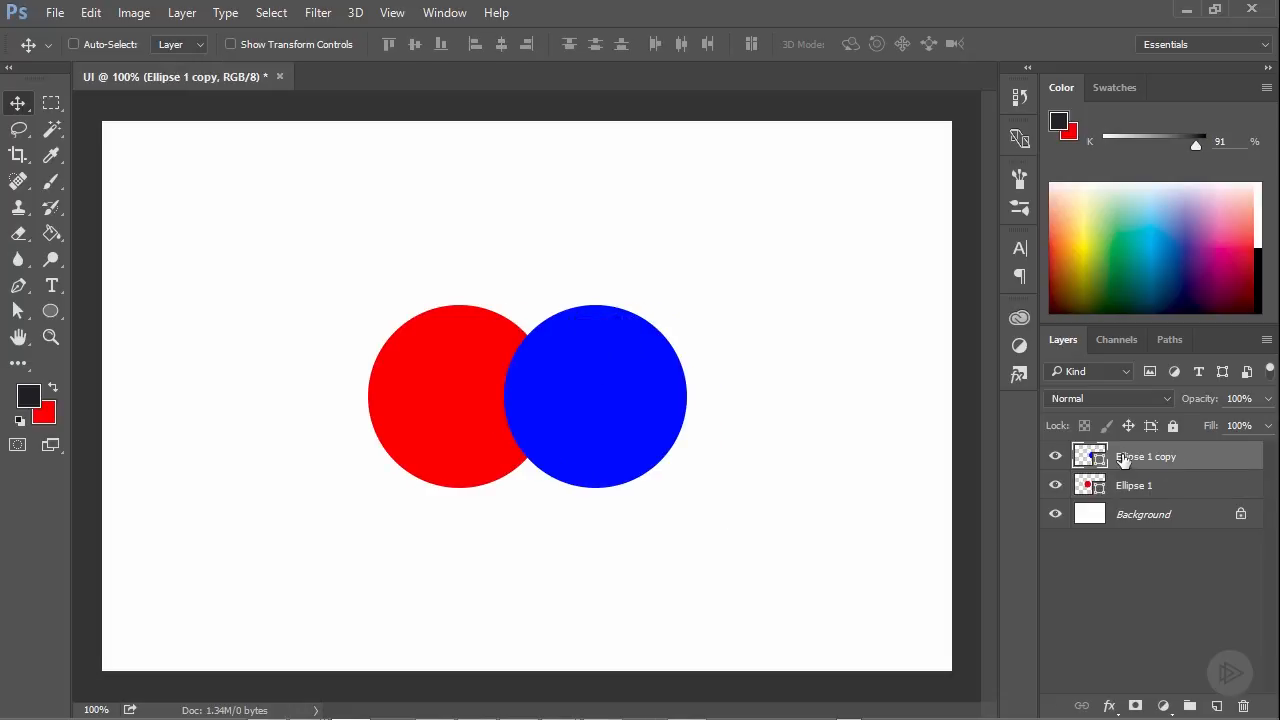
left_click(1104, 398)
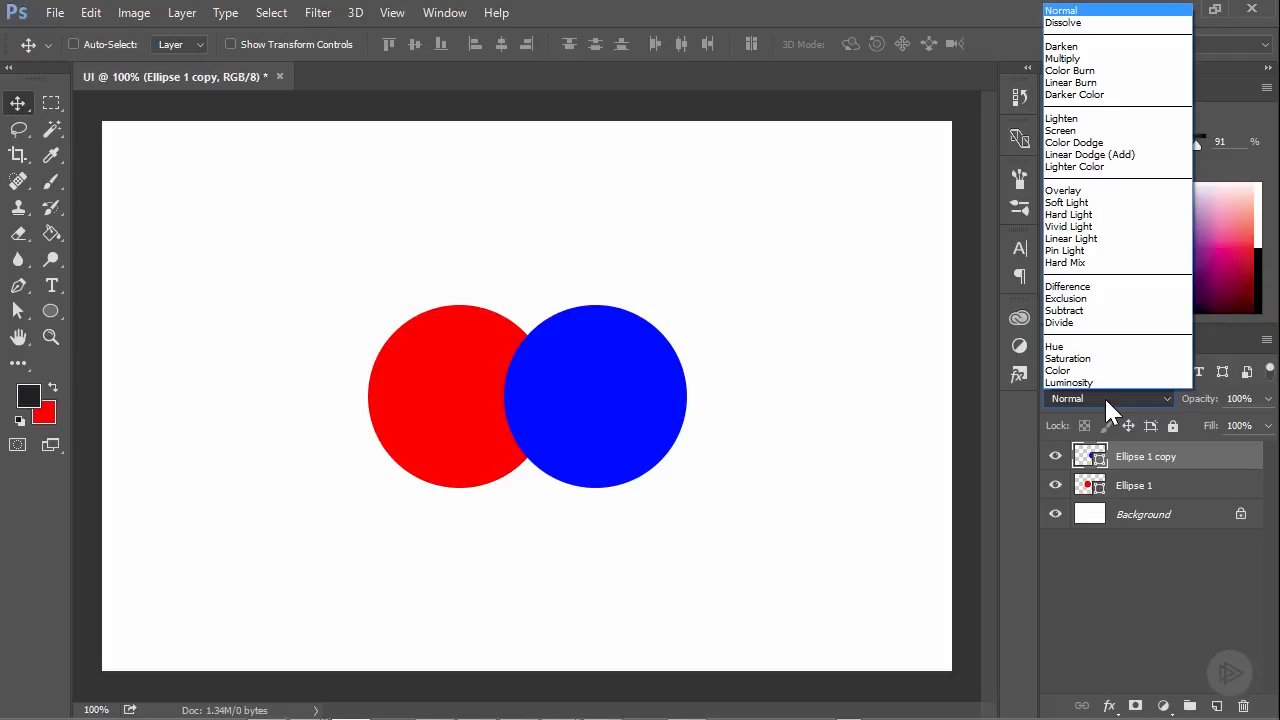
left_click(1063, 47)
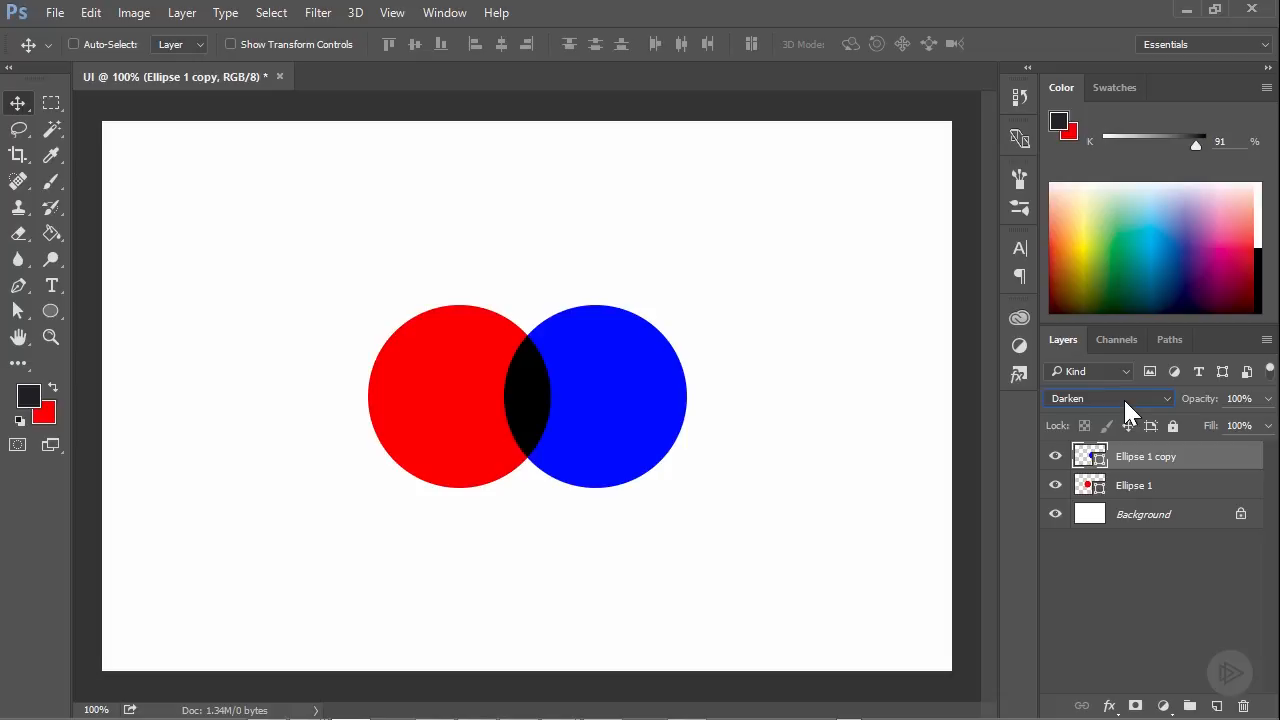
Step the blue circle's blend mode through the successive modes from Darken to Linear Light
key("Down")
key("Down")
key("Down")
key("Down")
key("Down")
key("Down")
key("Down")
key("Down")
key("Down")
key("Down")
key("Down")
key("Down")
key("Down")
key("Down")
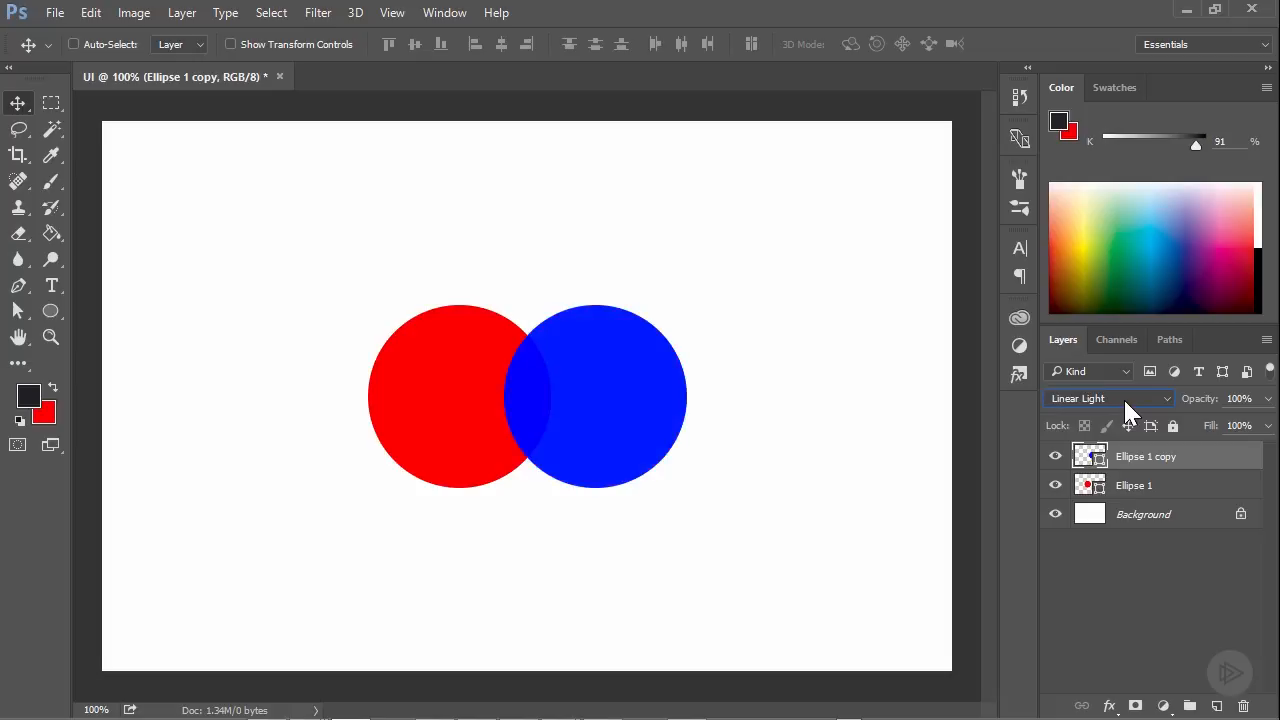
Set the blue circle's blend mode back to Normal
left_click(1123, 397)
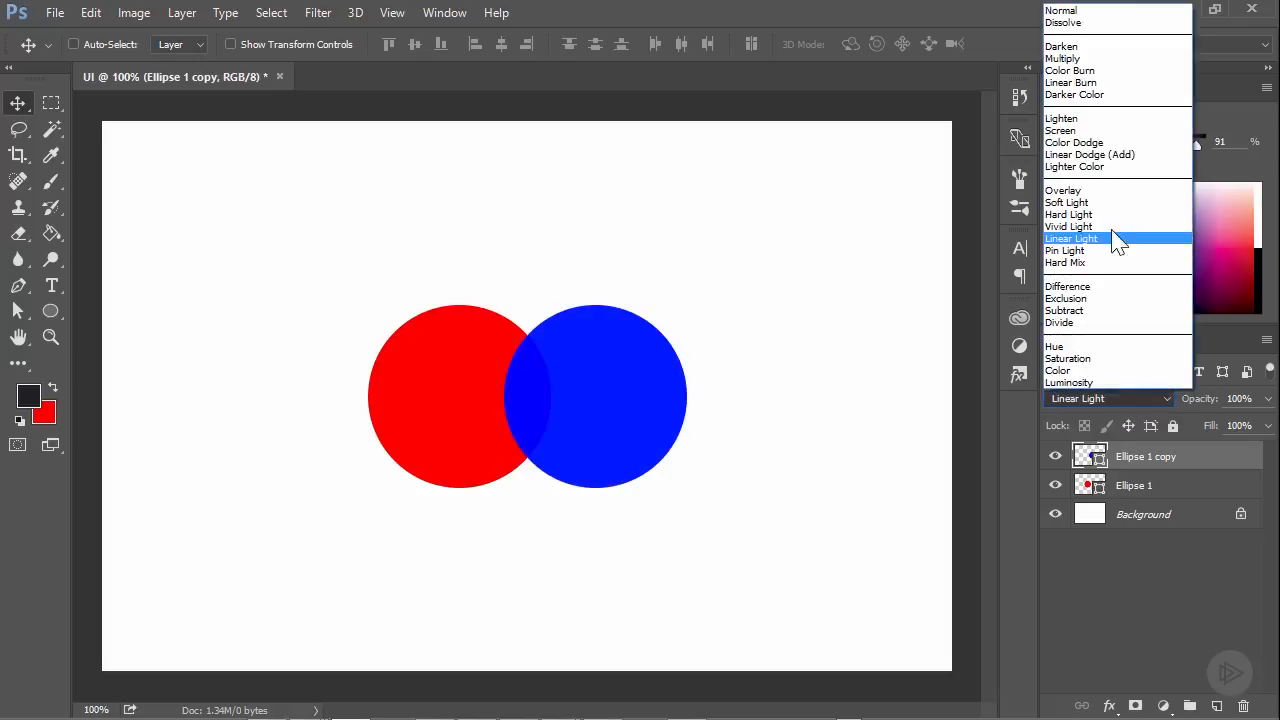
left_click(1092, 11)
left_click(477, 719)
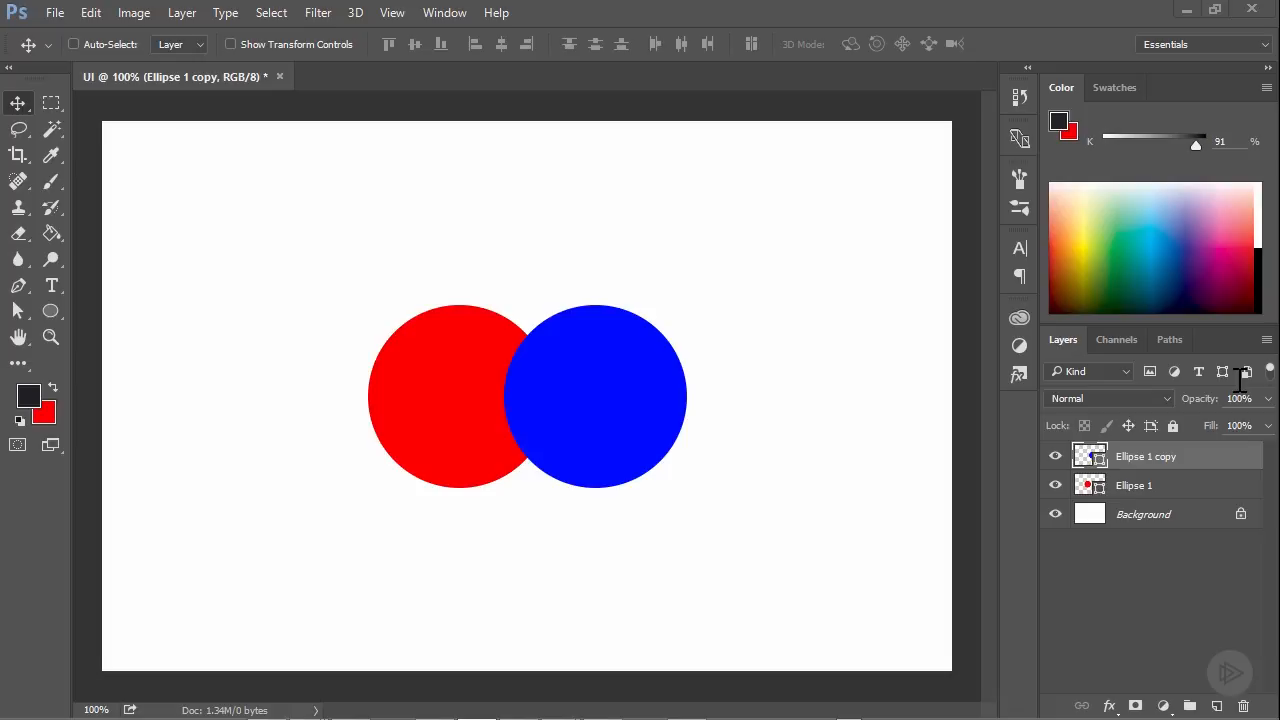
Add a Drop Shadow effect with 100% opacity to the blue circle's layer, Ellipse 1 copy
double_click(1252, 462)
left_click_drag(586, 68, 612, 130)
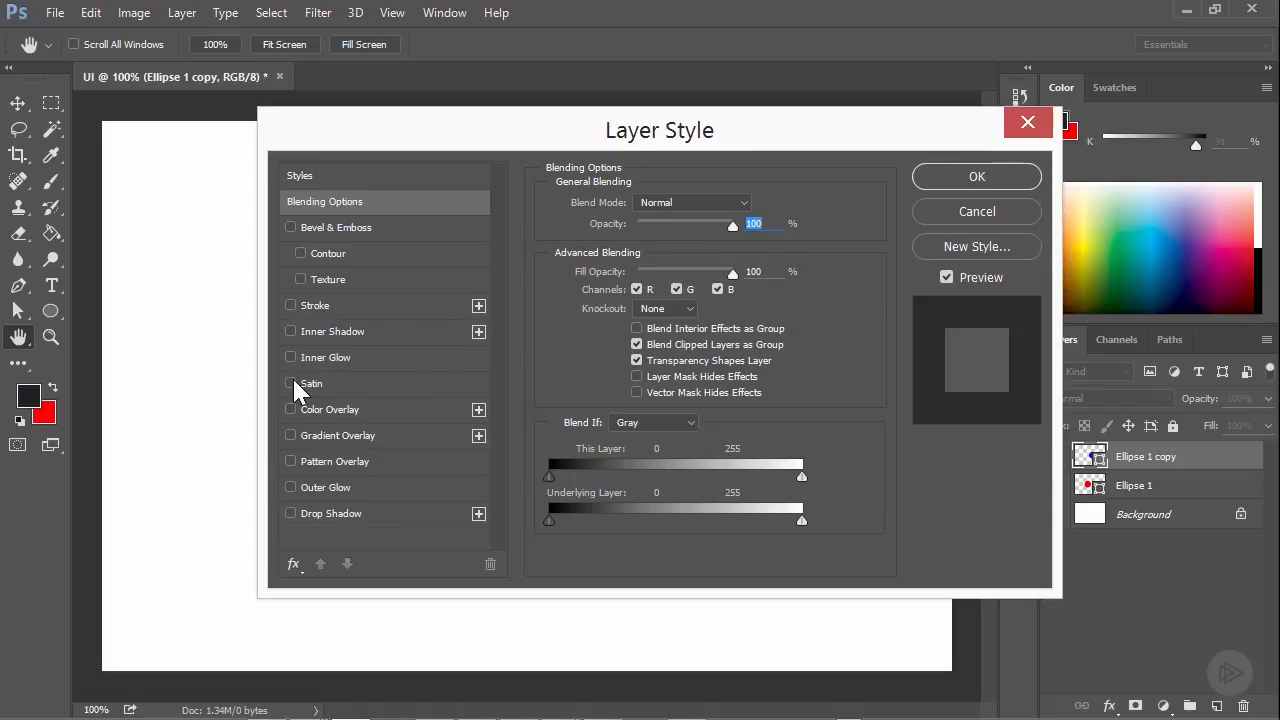
left_click(290, 513)
left_click(336, 514)
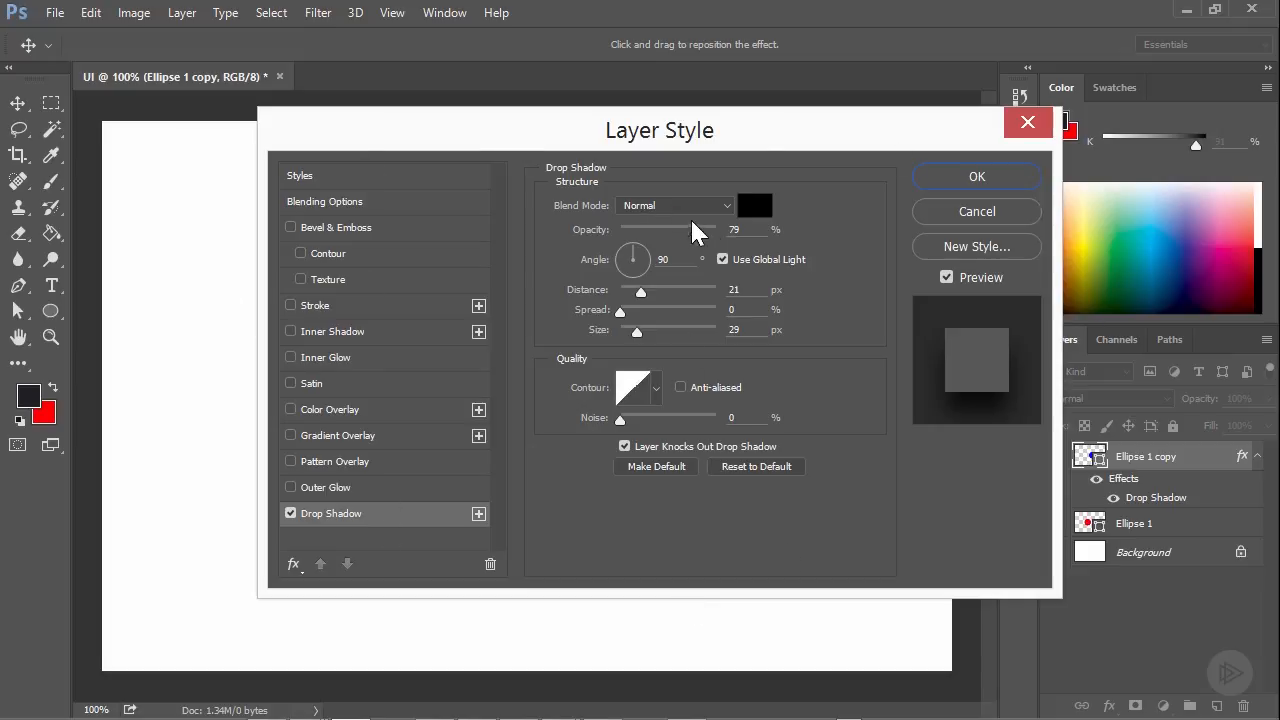
left_click_drag(663, 138, 1038, 145)
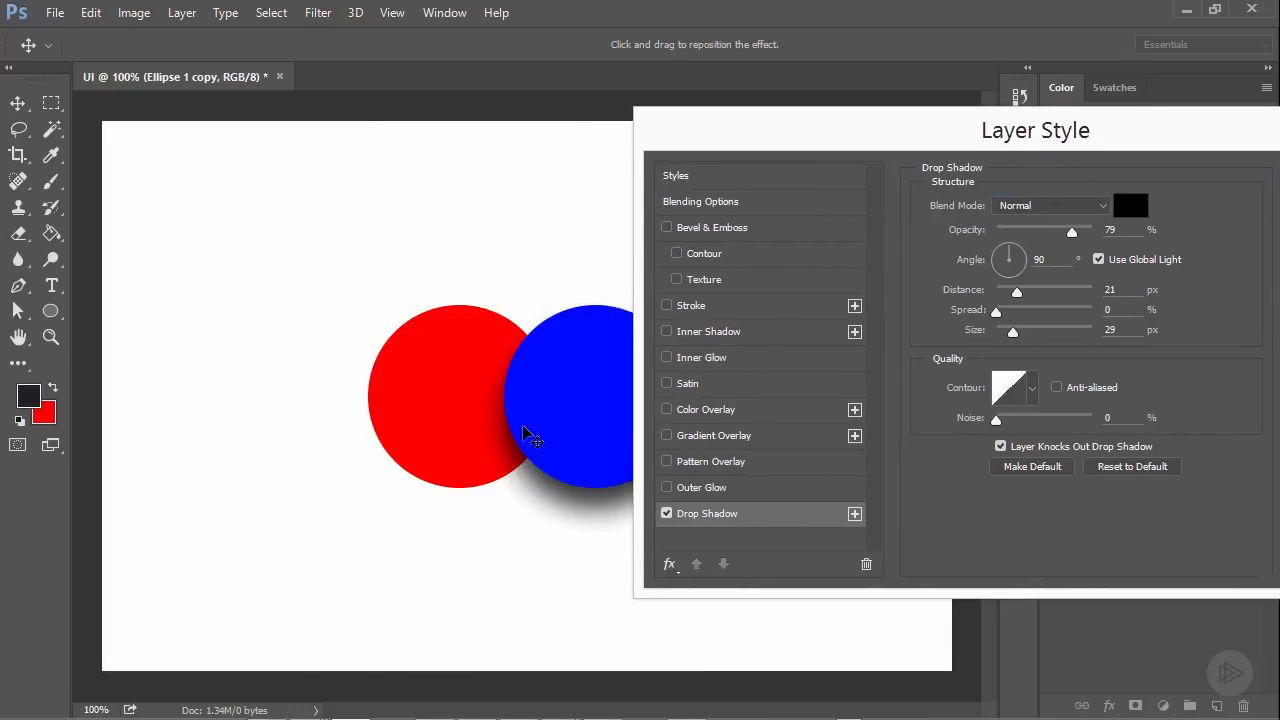
left_click_drag(763, 142, 697, 194)
left_click_drag(1005, 284, 1047, 287)
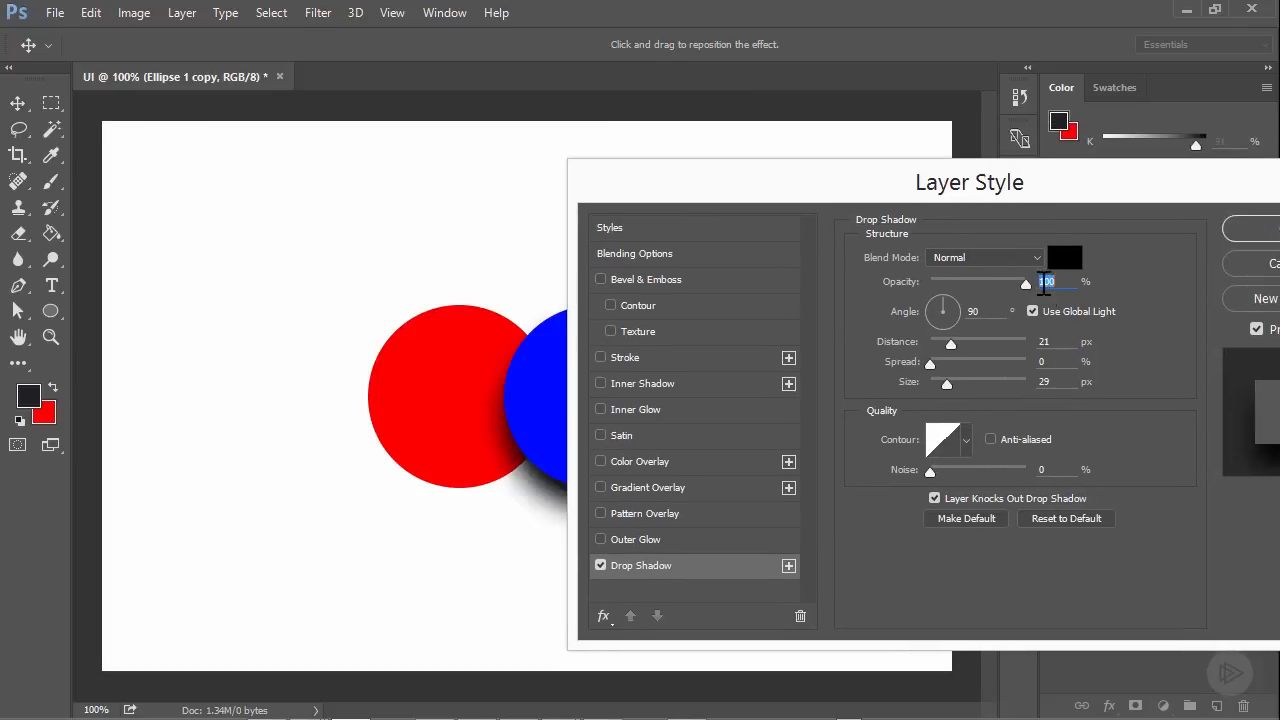
left_click_drag(797, 183, 704, 192)
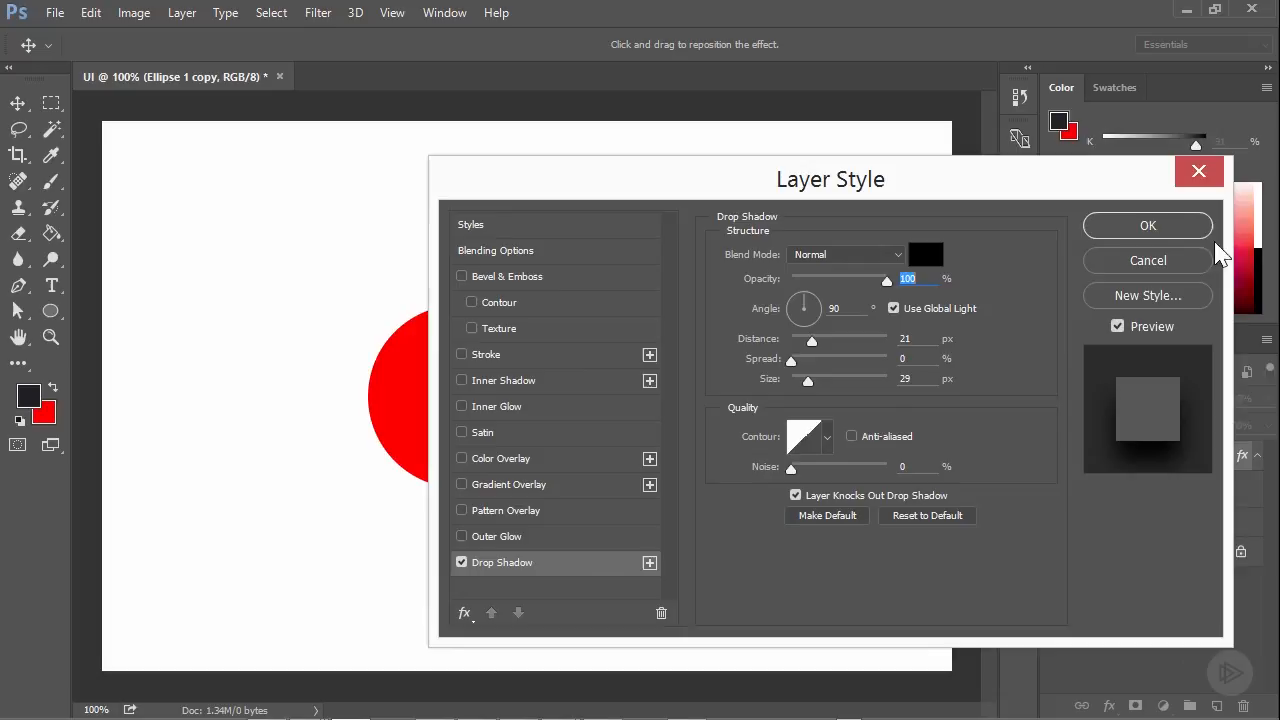
left_click(1148, 228)
Lower the blue circle's layer opacity to about 48% and return it to 100%
left_click(1267, 399)
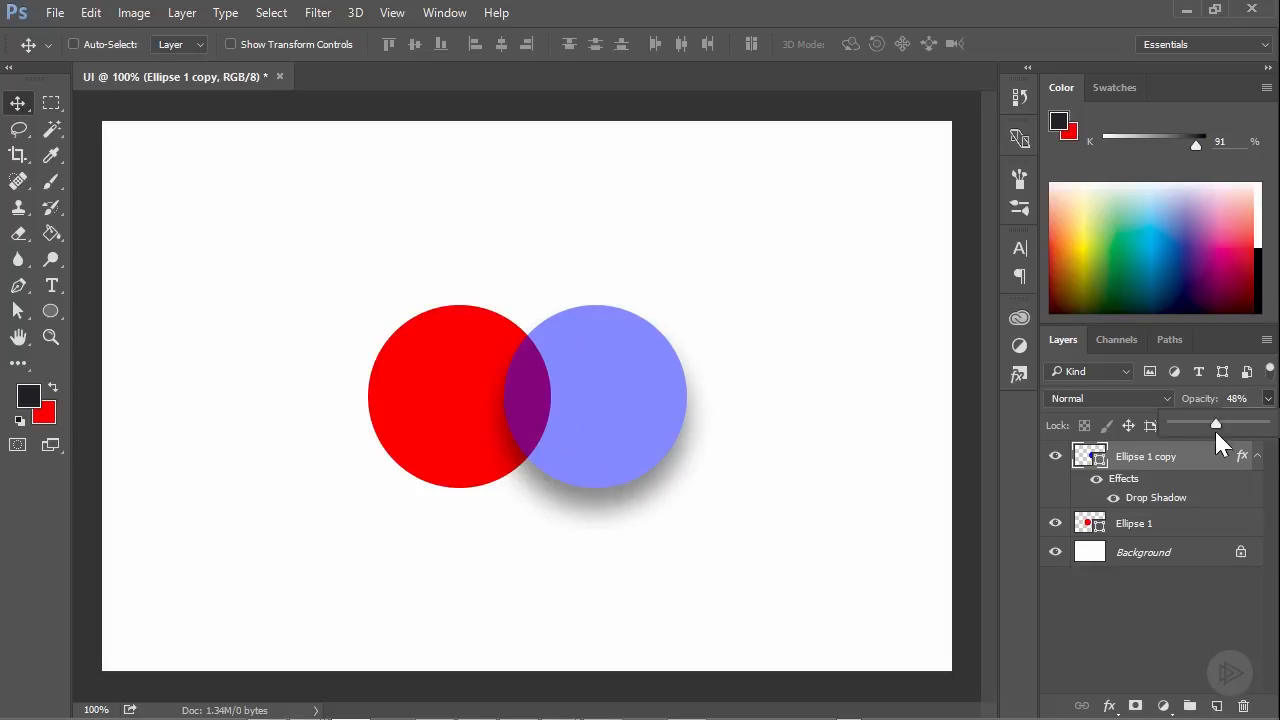
left_click_drag(1240, 432, 1272, 428)
left_click(1219, 457)
Set the blue circle's layer fill to 50% and bring it back to 100%
left_click(1241, 426)
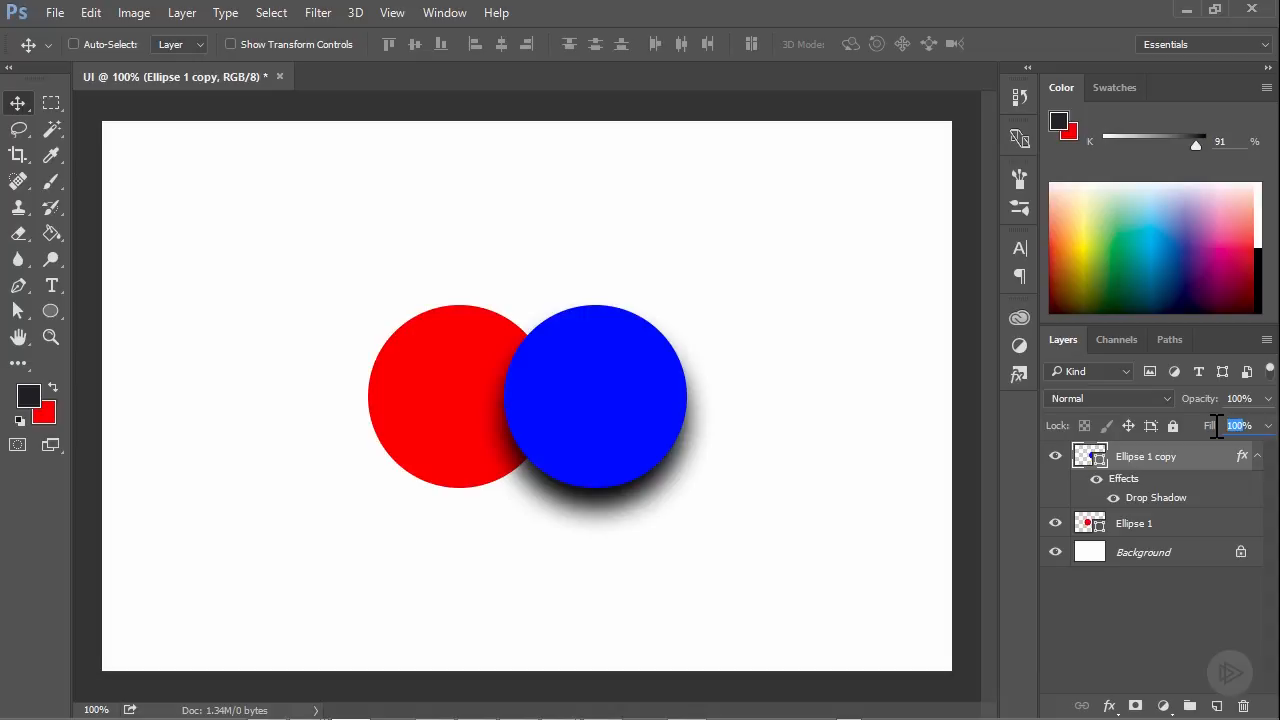
type("50")
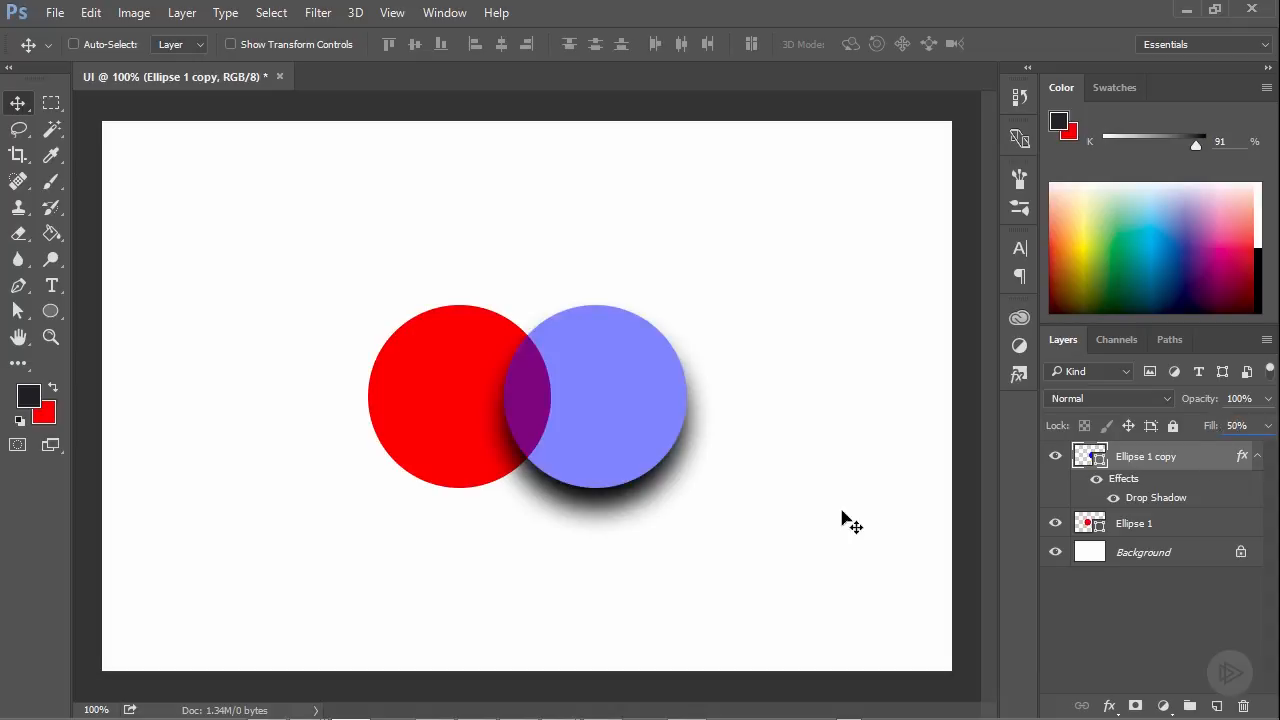
left_click(1267, 428)
left_click_drag(1233, 449, 1266, 443)
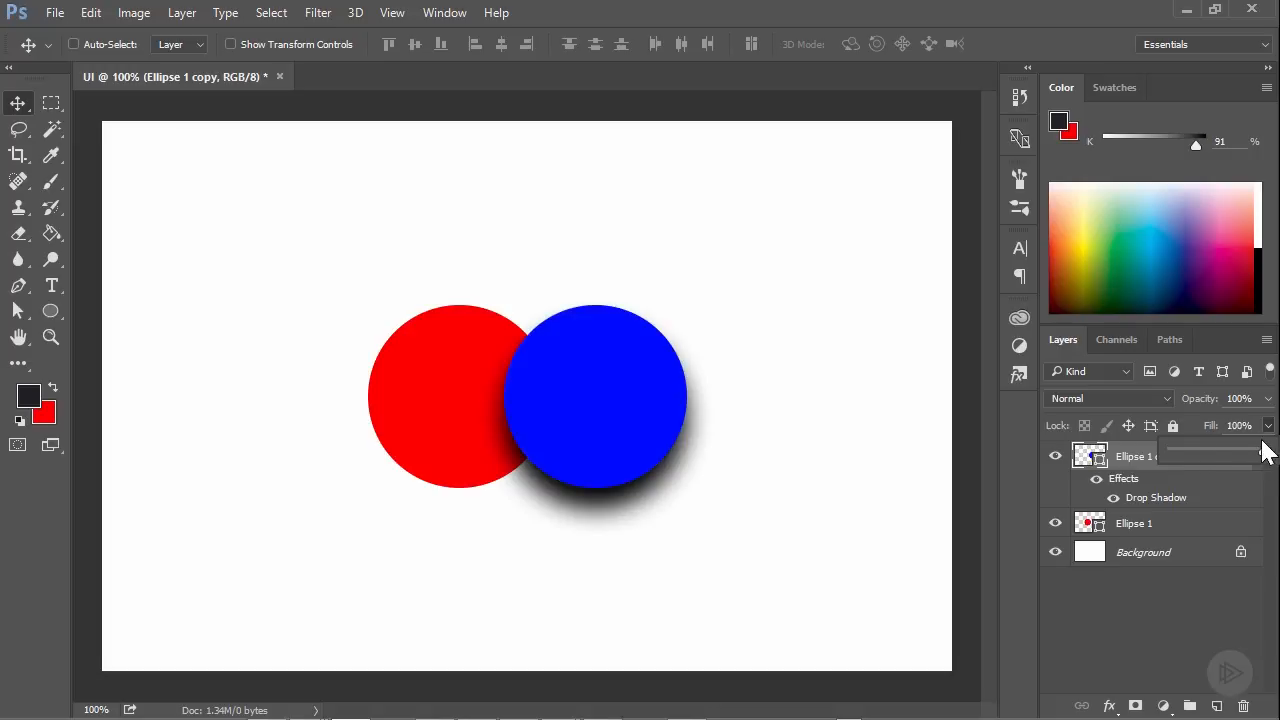
left_click(1266, 430)
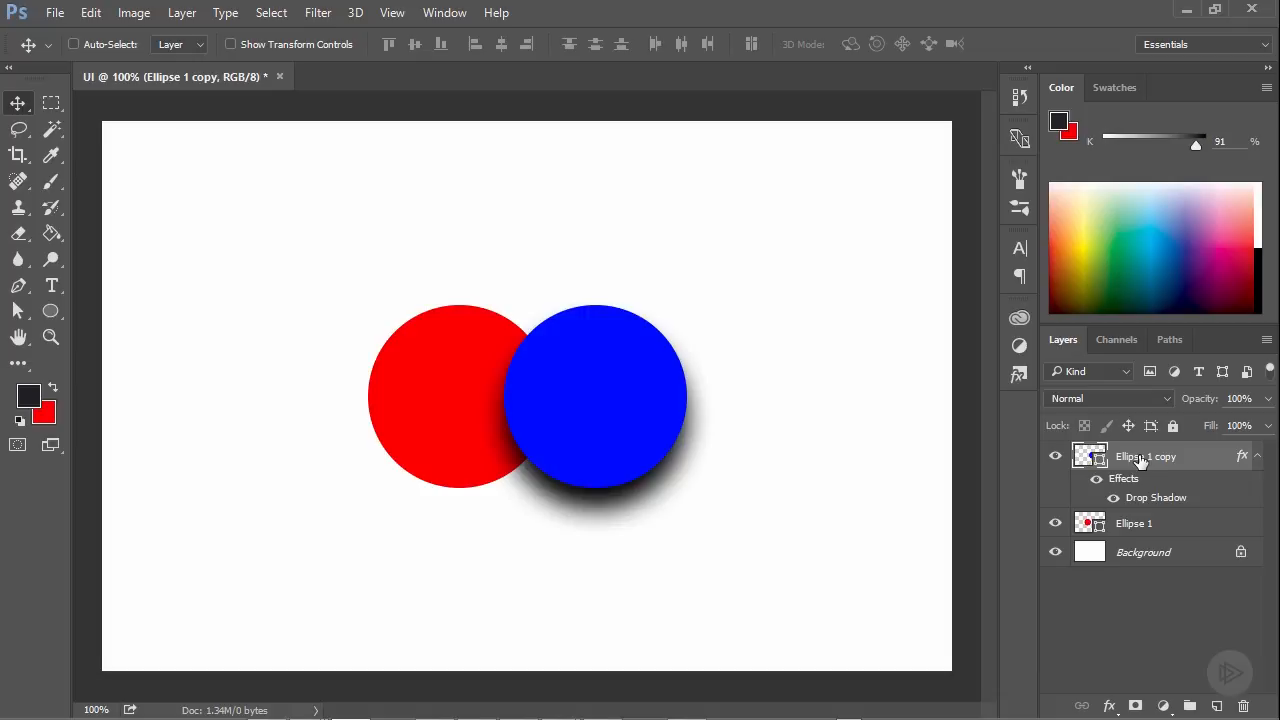
Create a new layer above the circles and set the Brush tool's size to 369 px
key("ctrl+shift+n")
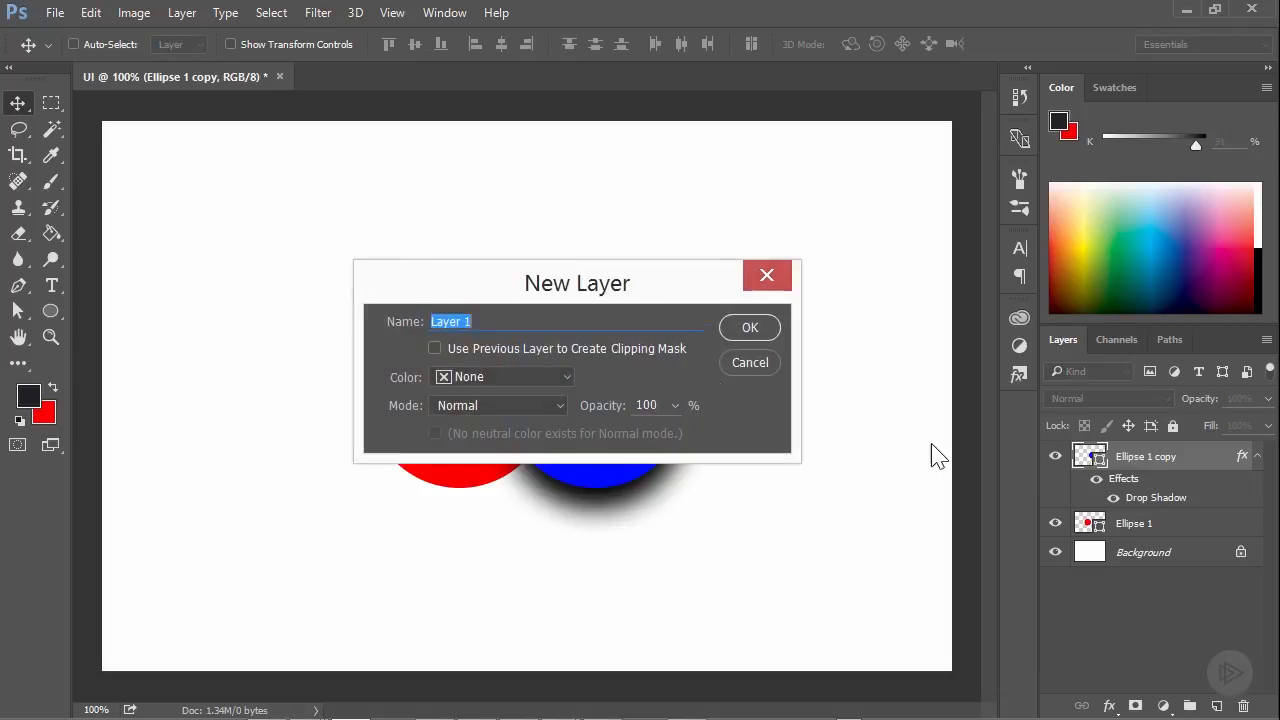
left_click(738, 335)
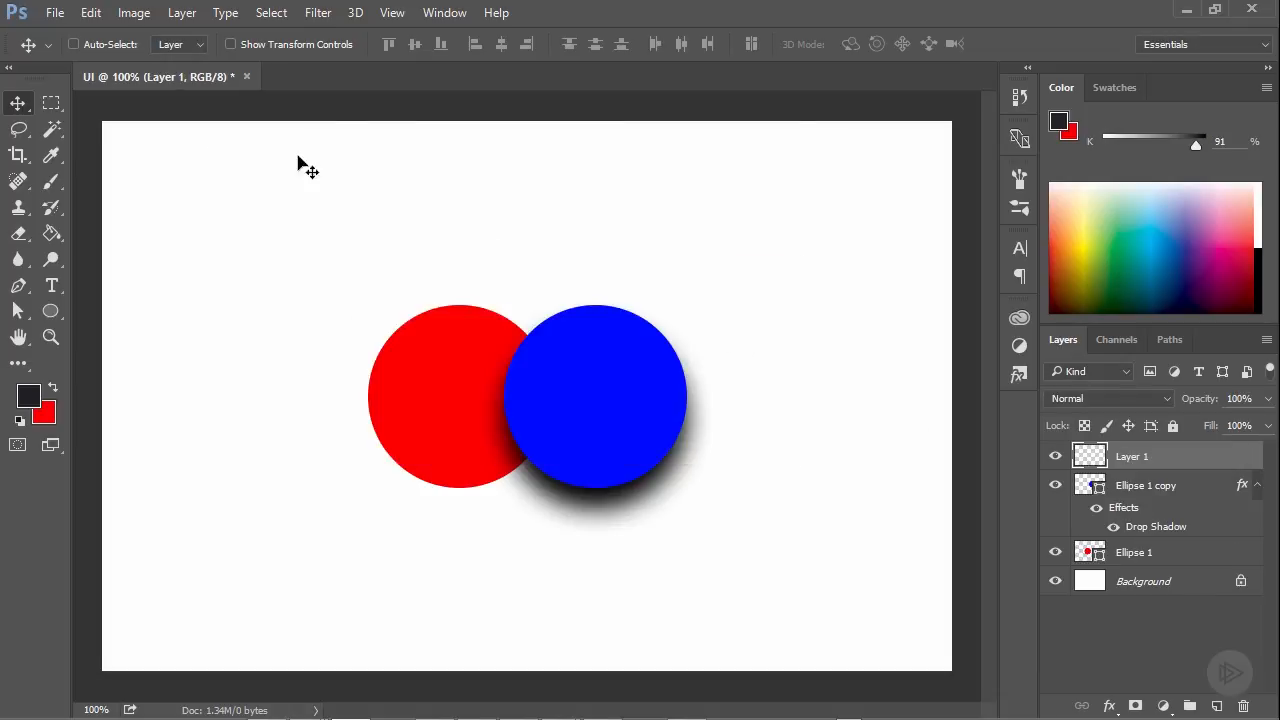
left_click(51, 184)
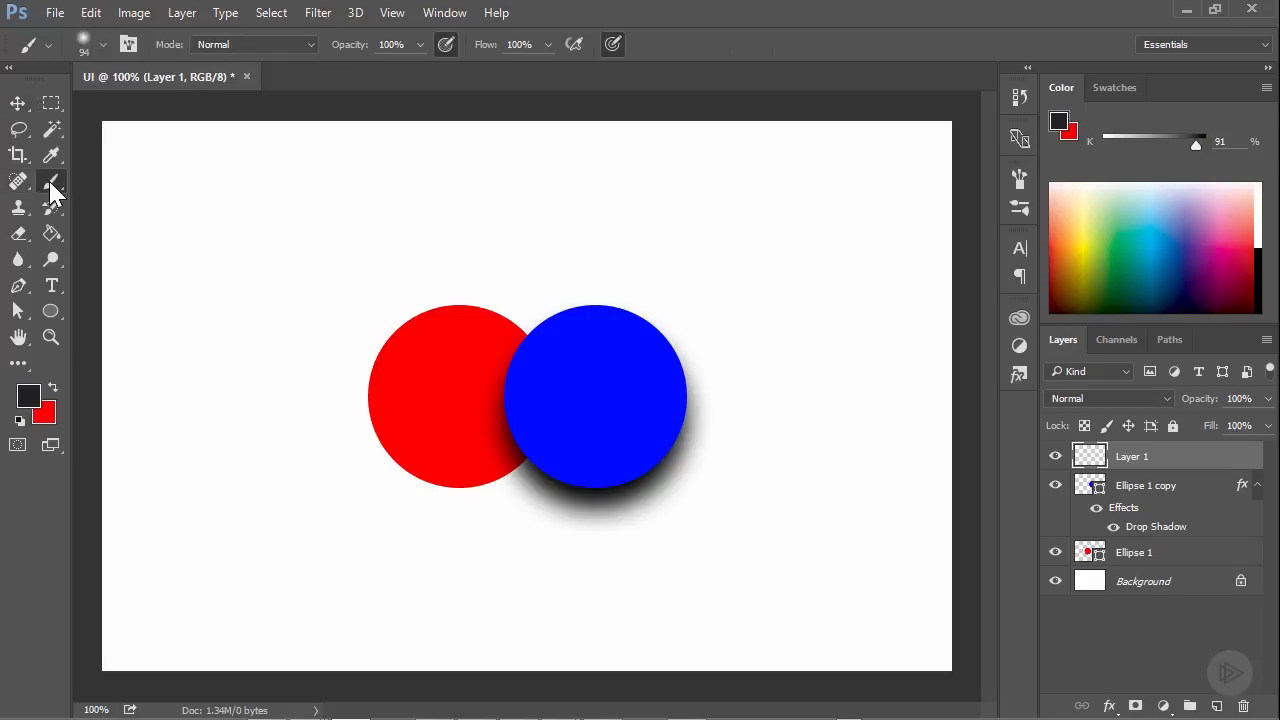
right_click(50, 184)
left_click(99, 188)
left_click(101, 44)
left_click_drag(172, 54, 218, 51)
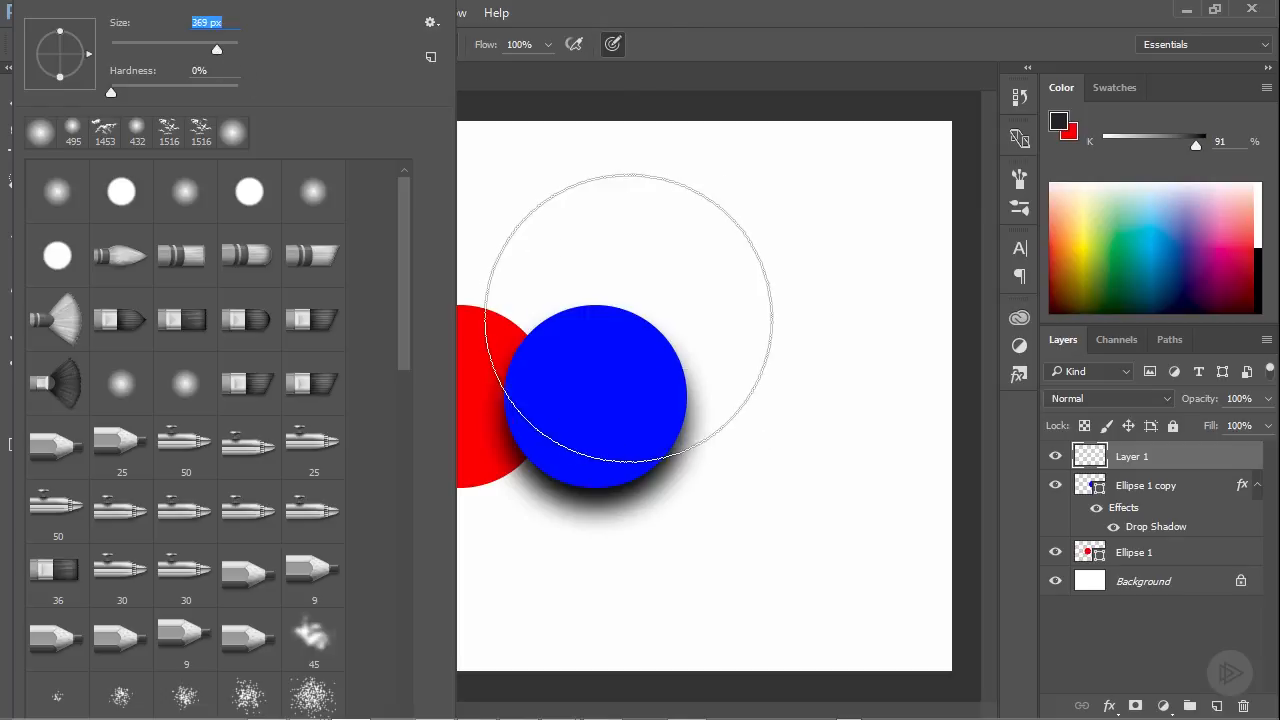
left_click(789, 36)
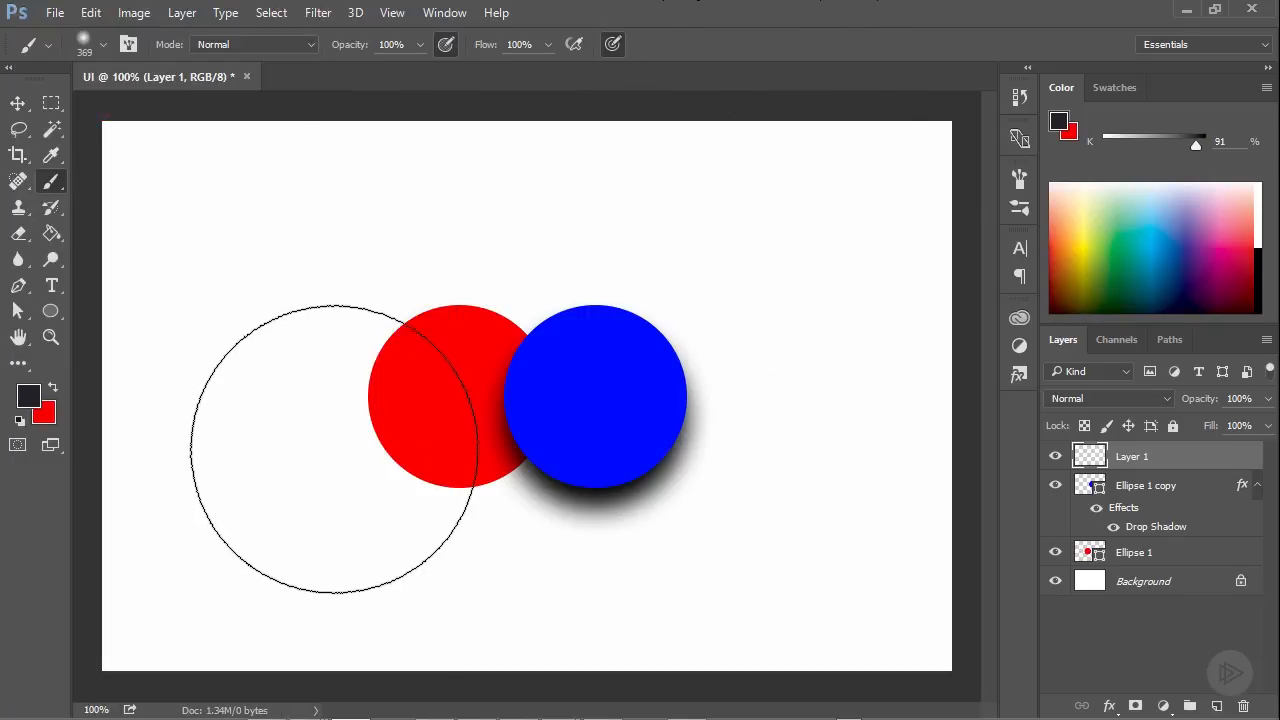
Set the foreground colour to green #0c8703 and paint a broad, soft diagonal area over both circles on Layer 1
left_click(53, 388)
left_click(30, 397)
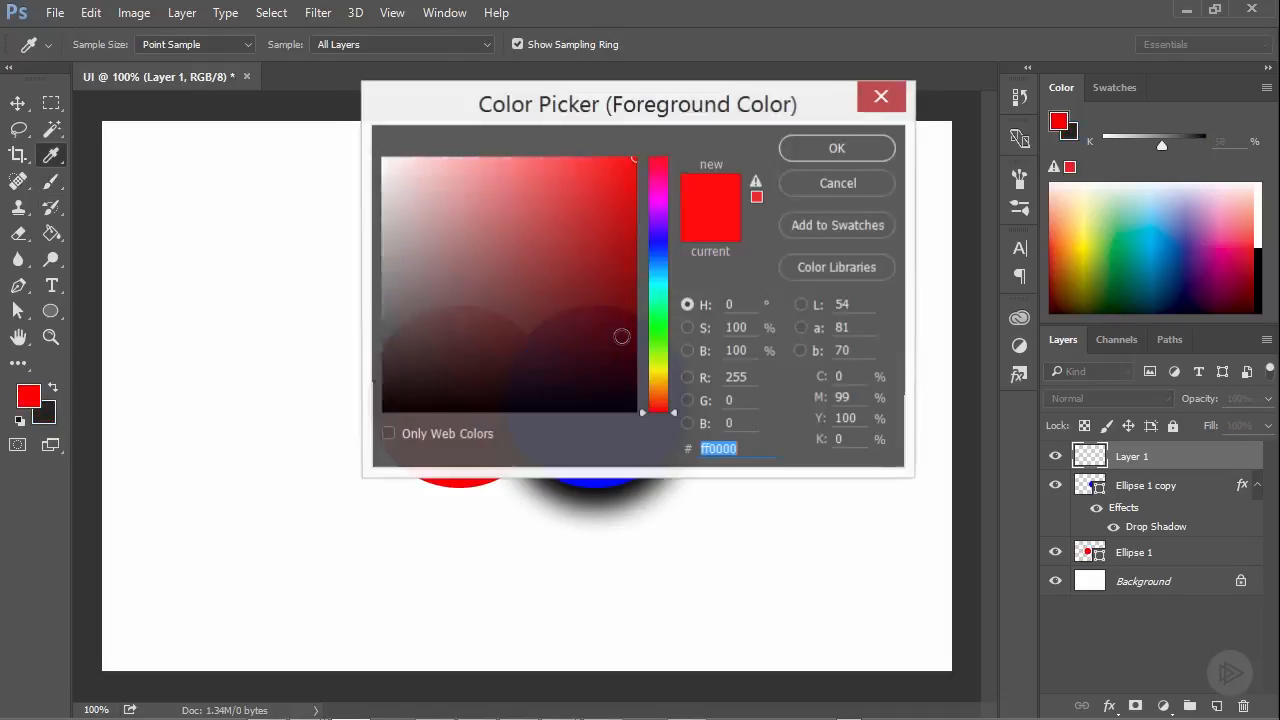
left_click(658, 331)
left_click(626, 279)
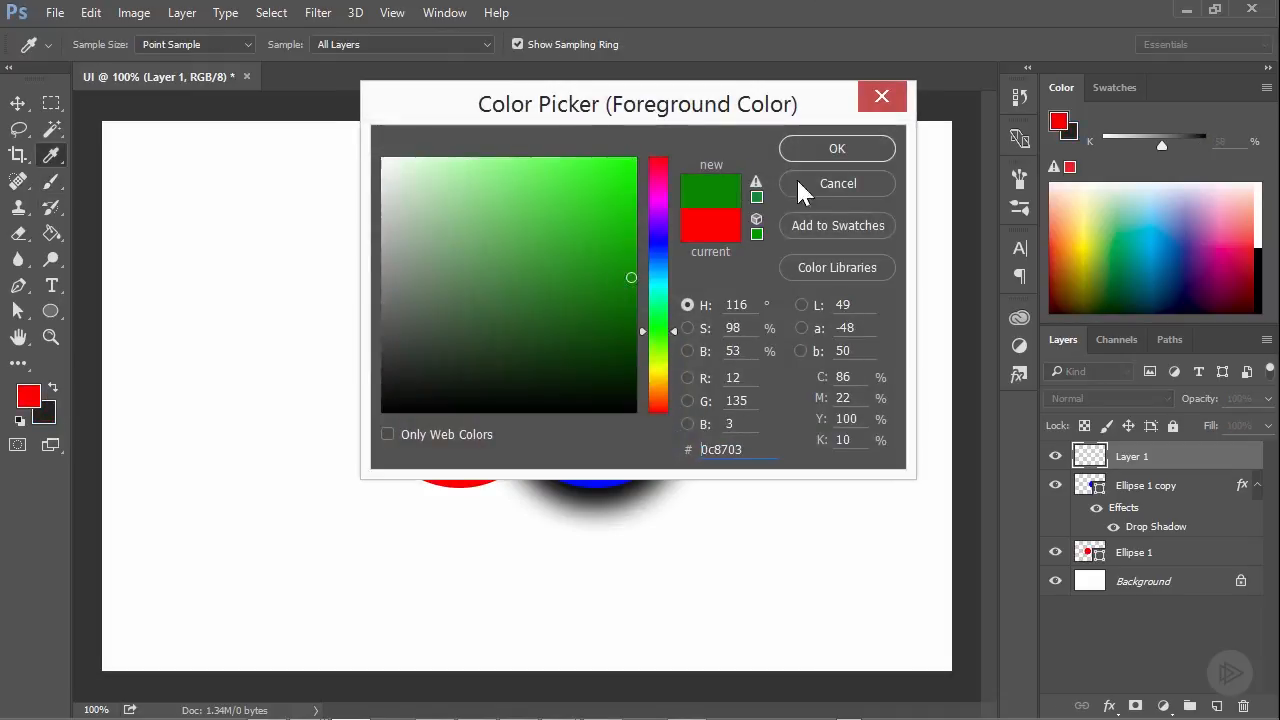
left_click(834, 152)
mouse_move(416, 428)
left_mouse_down()
mouse_move(674, 243)
mouse_move(789, 500)
left_mouse_up()
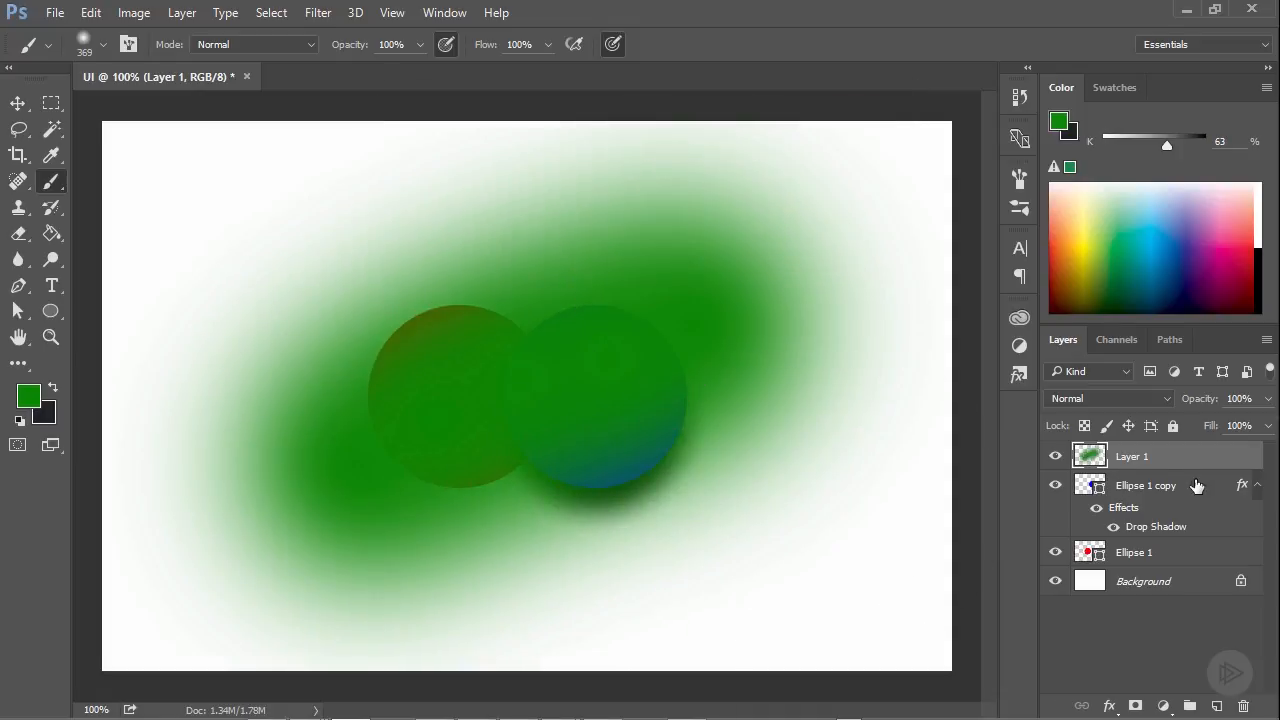
Lock the transparent pixels of Layer 1 and change the foreground colour to blue #003eda
left_click(1085, 427)
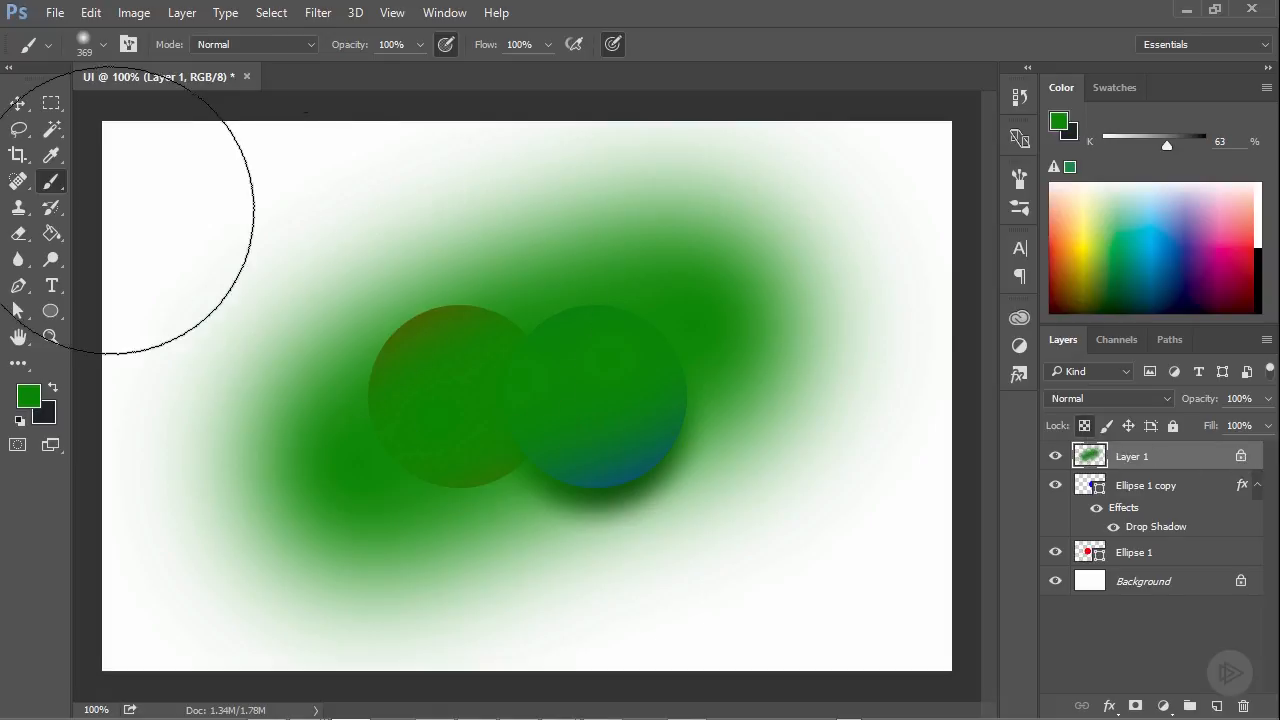
left_click(30, 396)
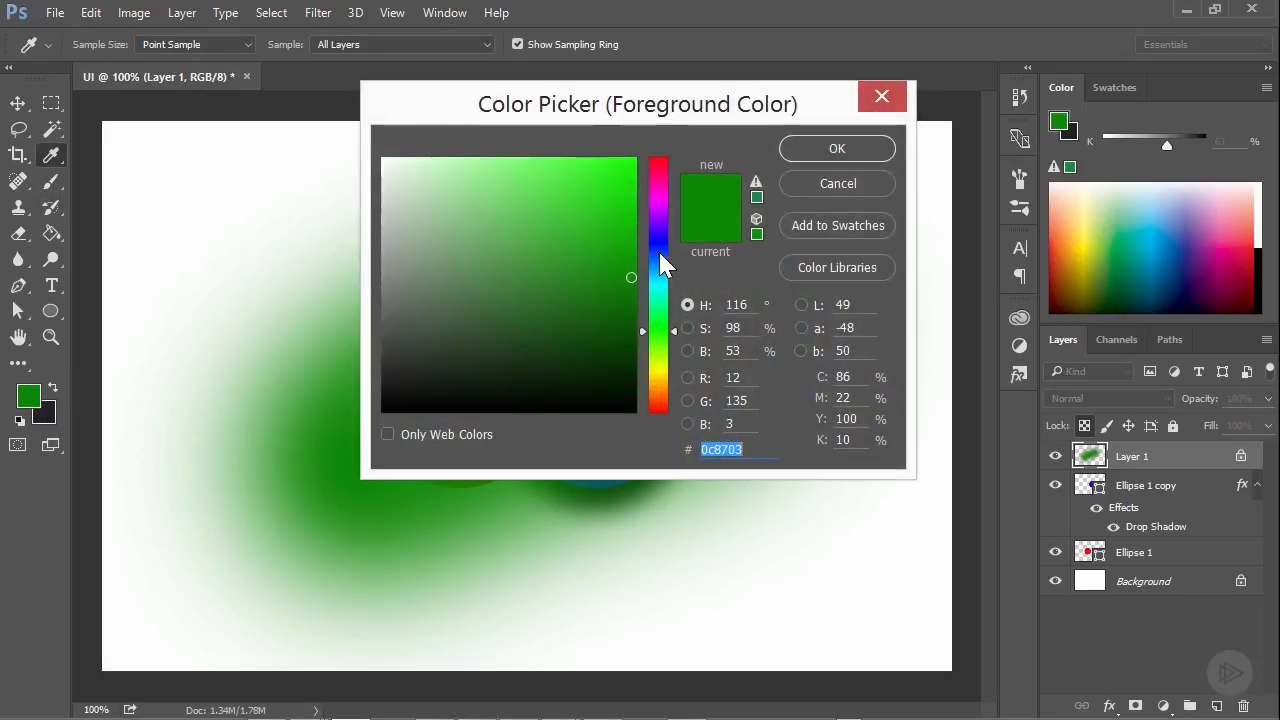
left_click(658, 254)
left_click(636, 194)
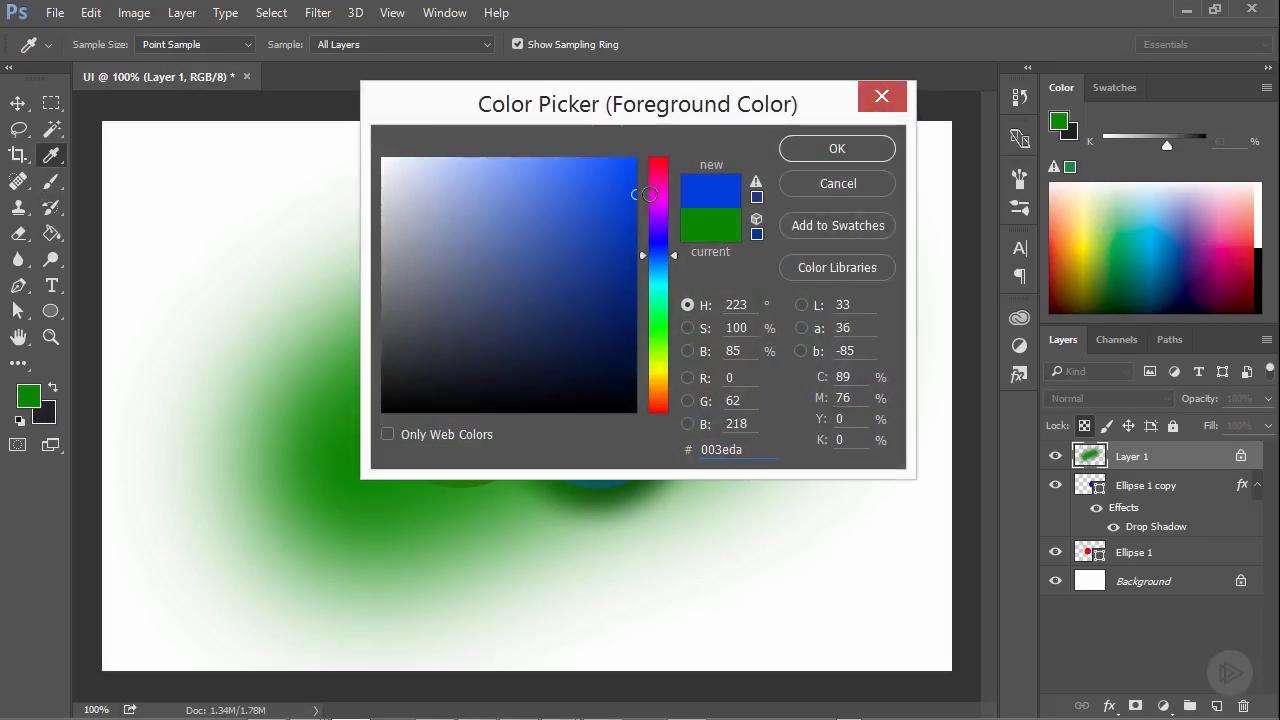
left_click(838, 148)
Set the brush size to 100 px and paint a blue diagonal stroke across the green area from upper left to lower right
left_click(104, 44)
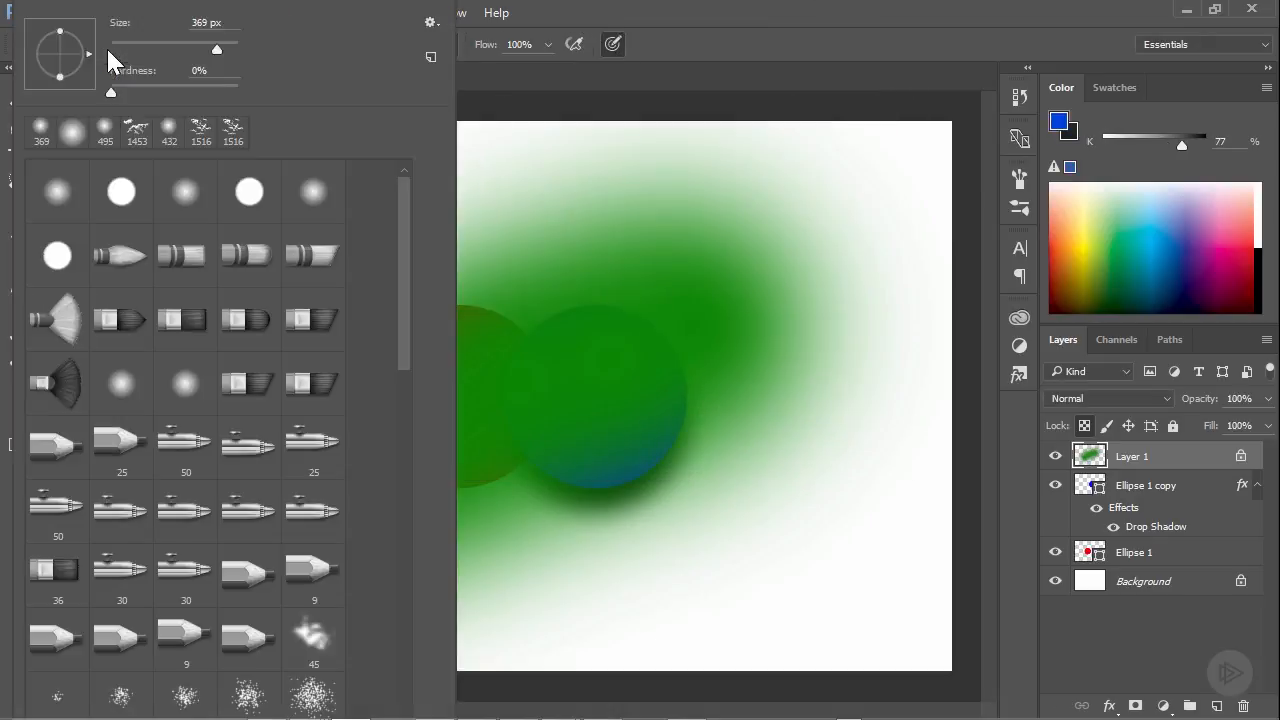
left_click(174, 46)
left_click(690, 17)
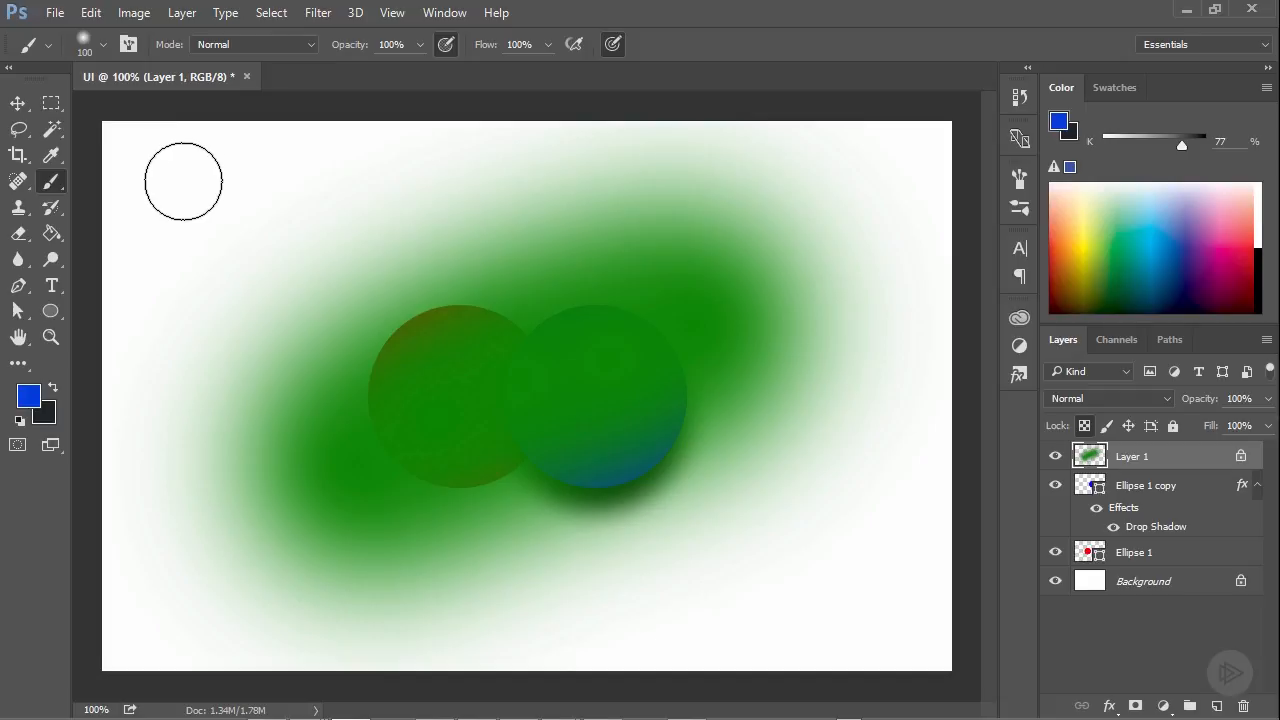
mouse_move(355, 240)
left_mouse_down()
mouse_move(481, 298)
mouse_move(780, 509)
left_mouse_up()
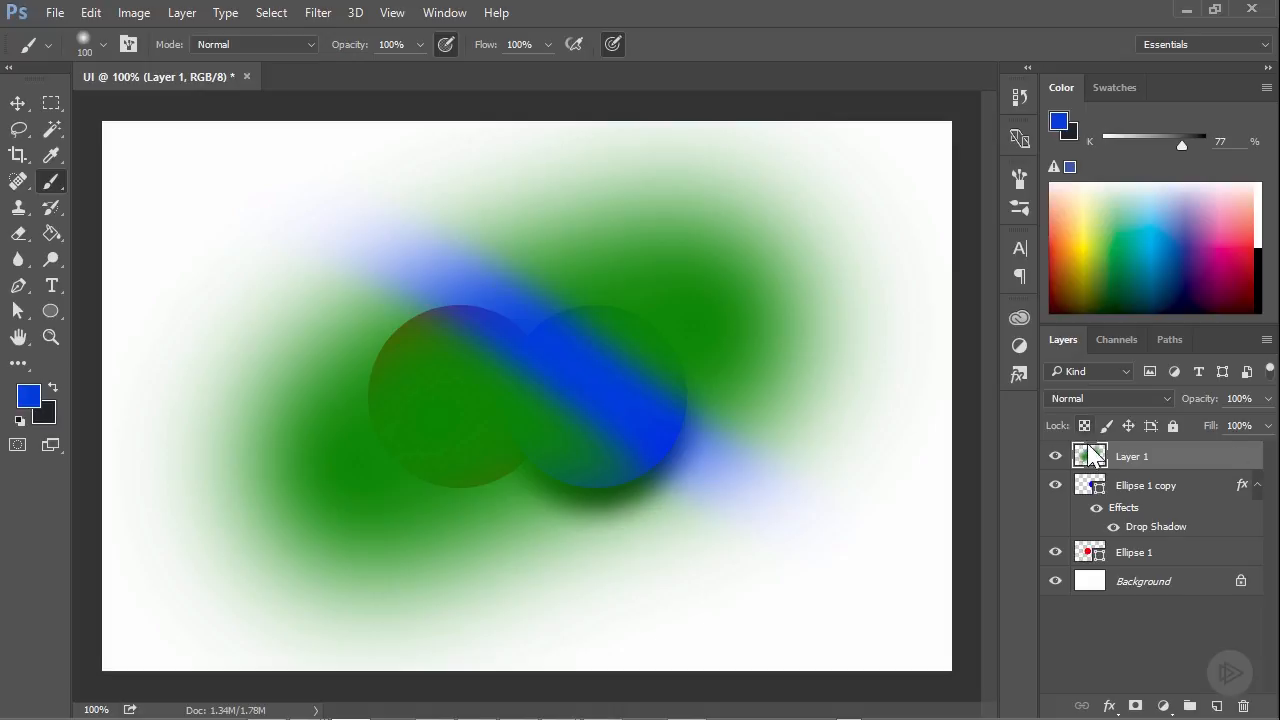
Unlock the transparent pixels of Layer 1 and try a long diagonal blue stroke across the canvas
left_click(1085, 427)
mouse_move(220, 180)
left_mouse_down()
mouse_move(446, 246)
mouse_move(881, 589)
left_mouse_up()
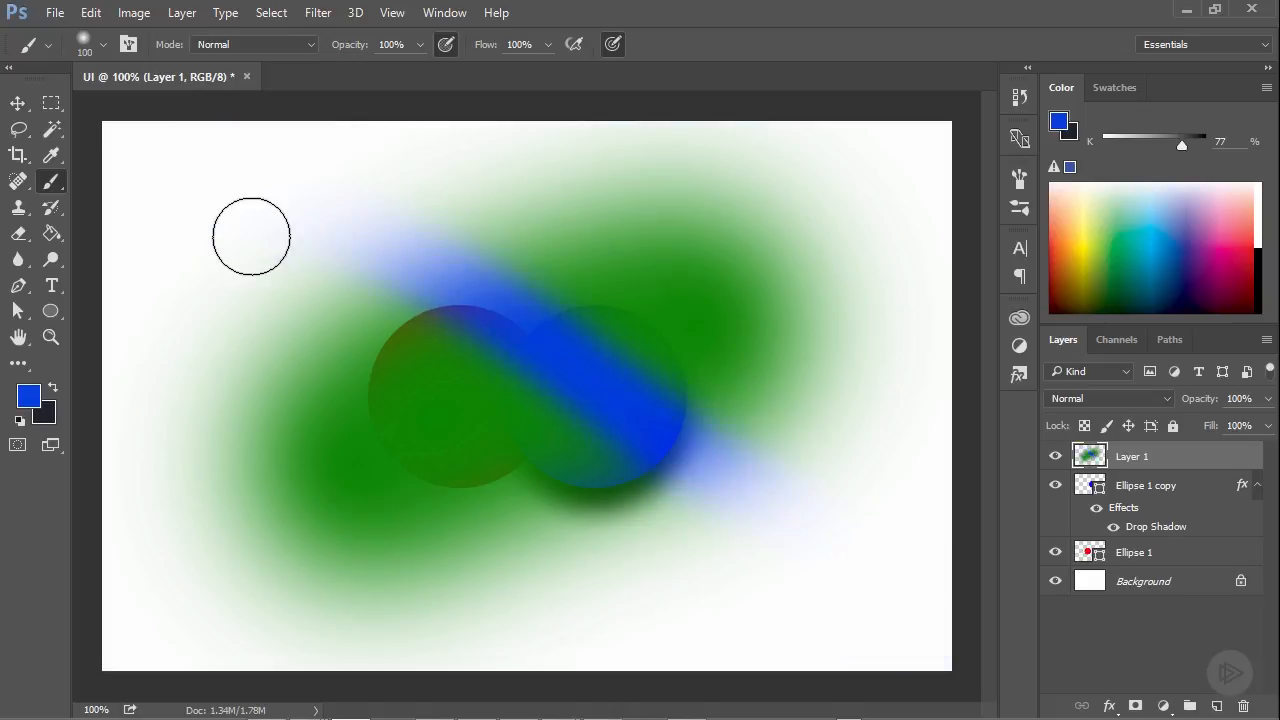
Lock the image pixels of Layer 1 and try to erase part of the painting with the Eraser tool
left_click(1106, 428)
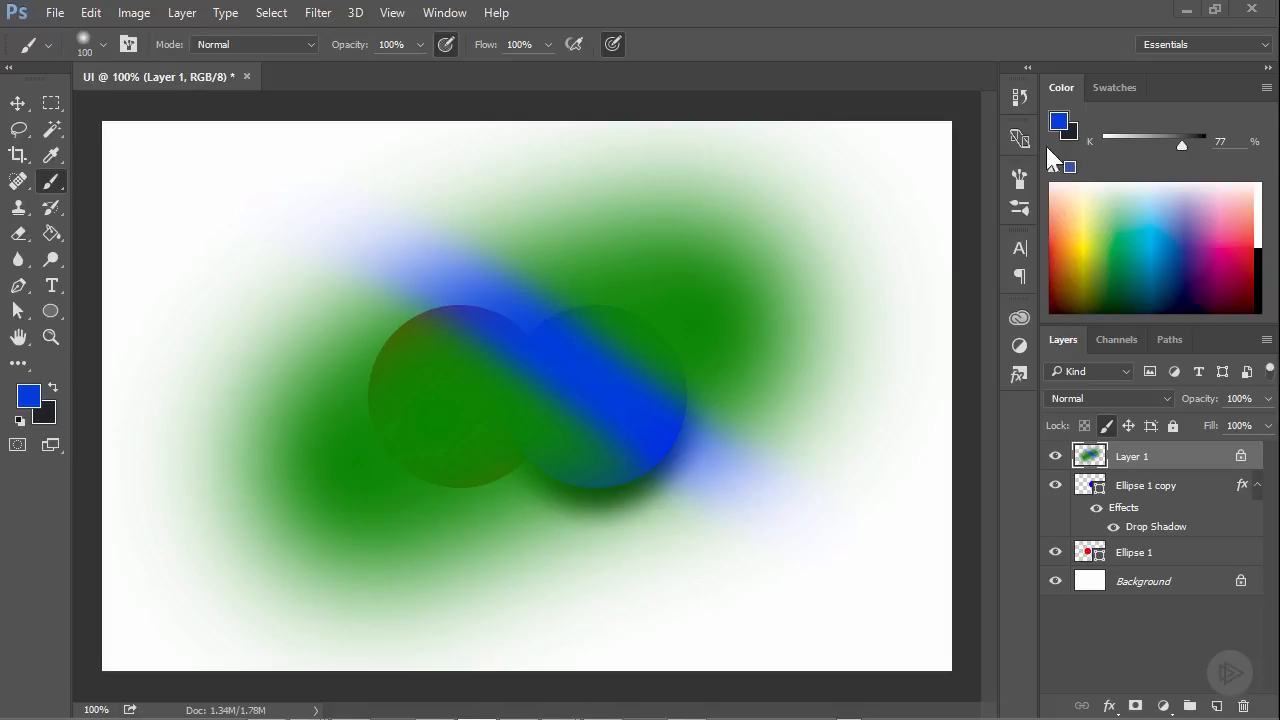
left_click(31, 235)
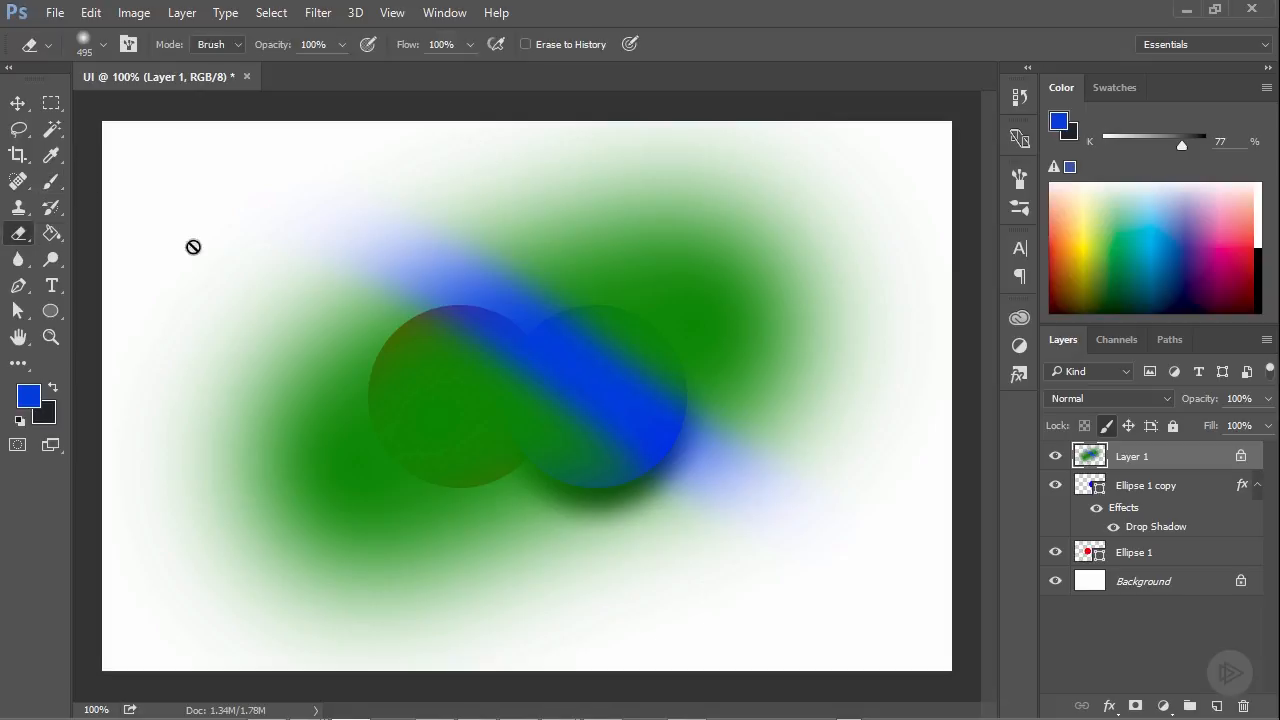
left_click(697, 268)
left_click(652, 295)
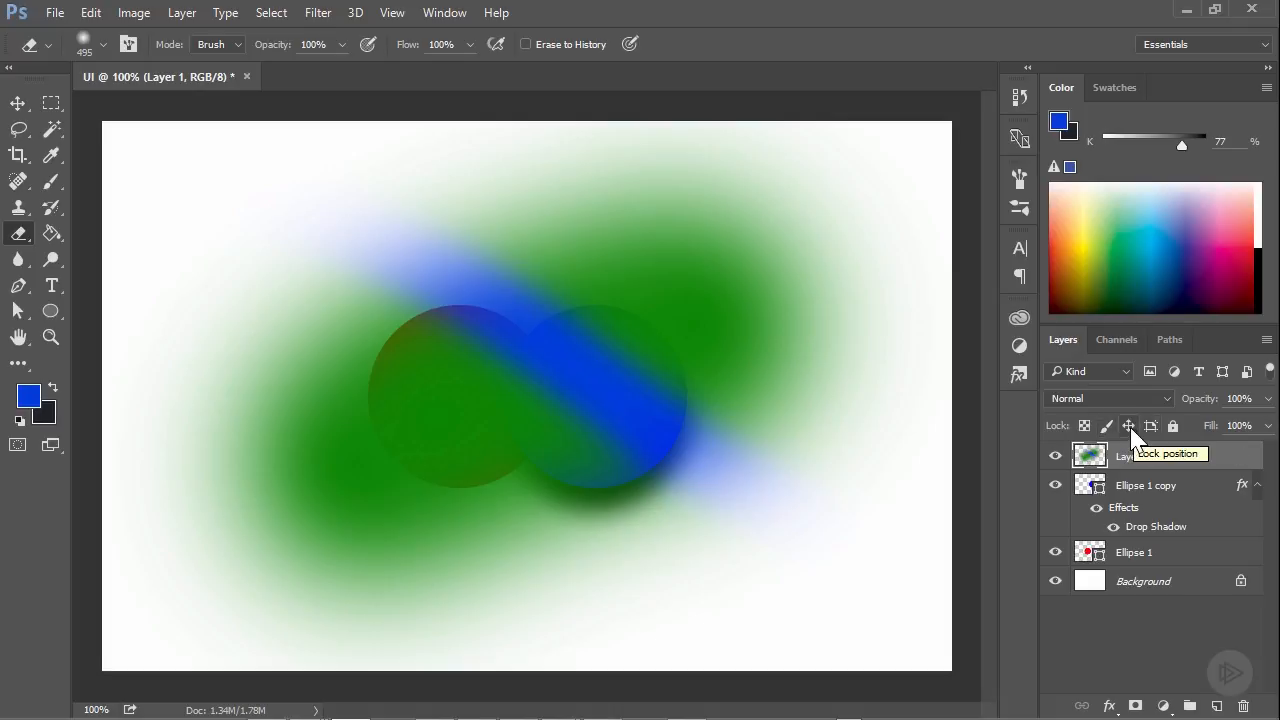
Lock the position of Layer 1, paint a curved blue stroke over the red circle and undo that stroke
left_click(1129, 426)
left_click(52, 181)
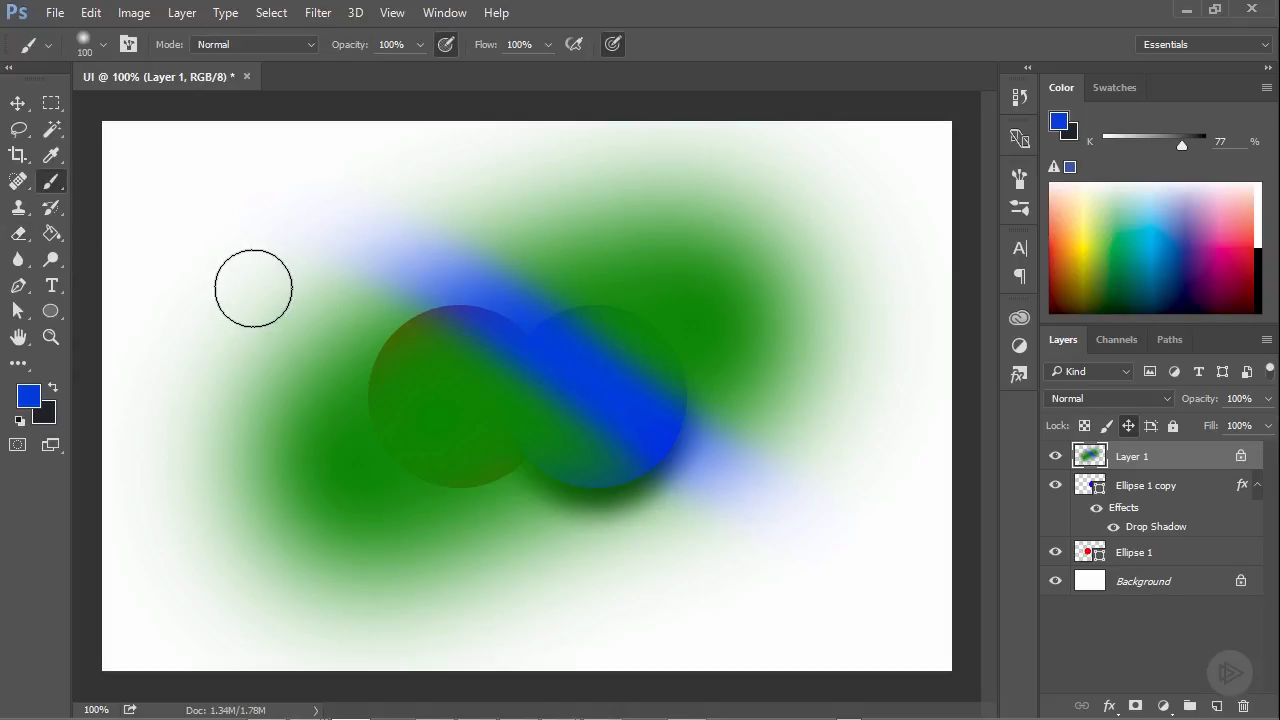
left_click(248, 290)
mouse_move(280, 347)
left_mouse_down()
mouse_move(426, 400)
mouse_move(529, 400)
left_mouse_up()
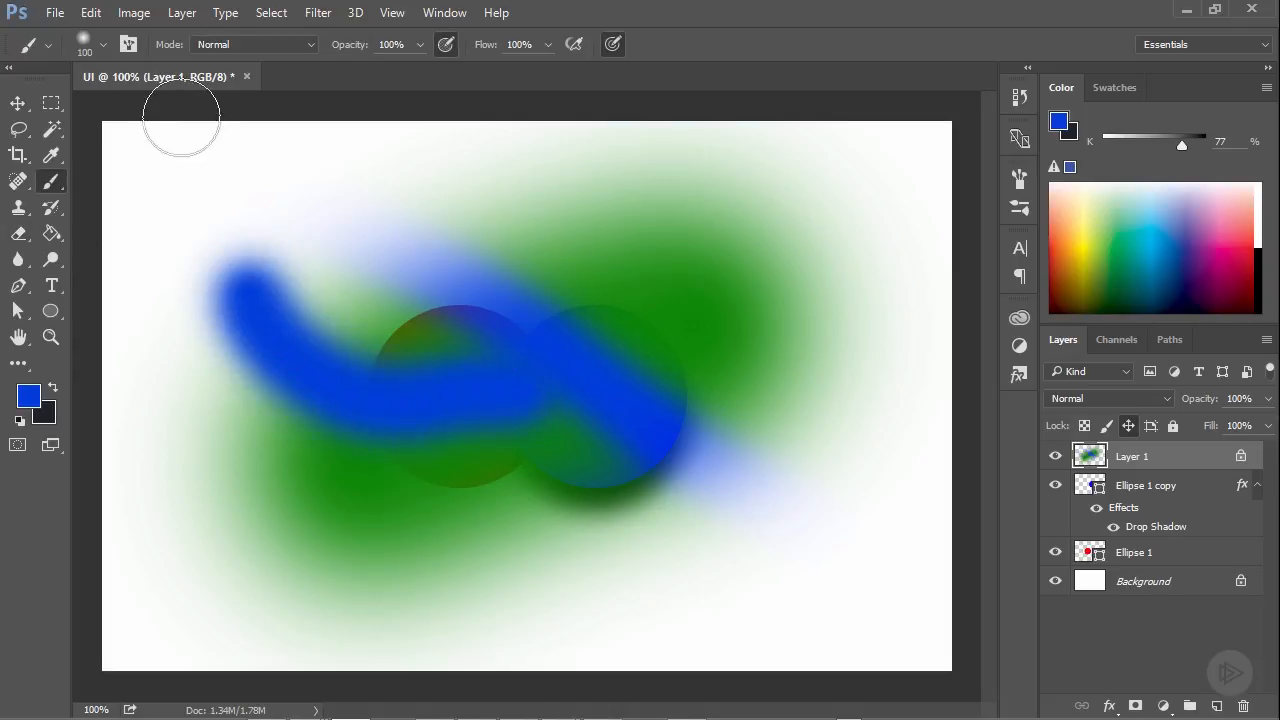
key("ctrl+z")
Try to move the position-locked Layer 1 with the Move tool and release its position lock
left_click(17, 104)
left_click(652, 297)
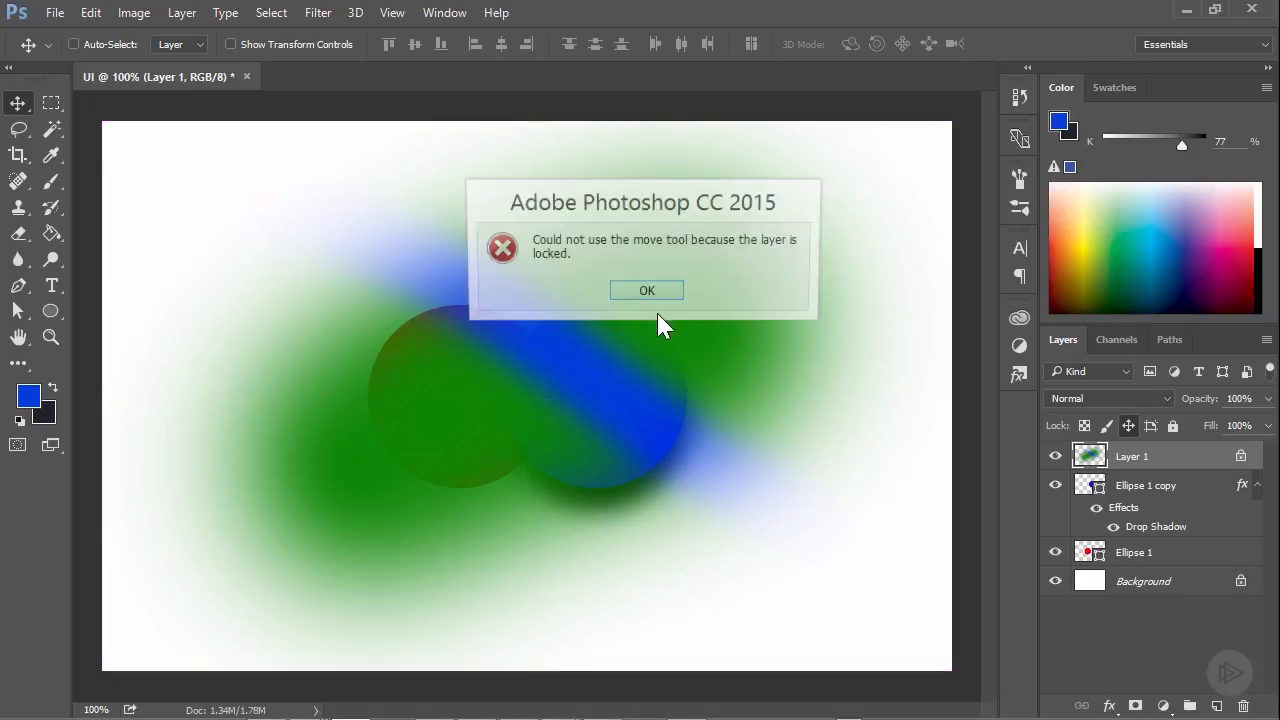
left_click(648, 293)
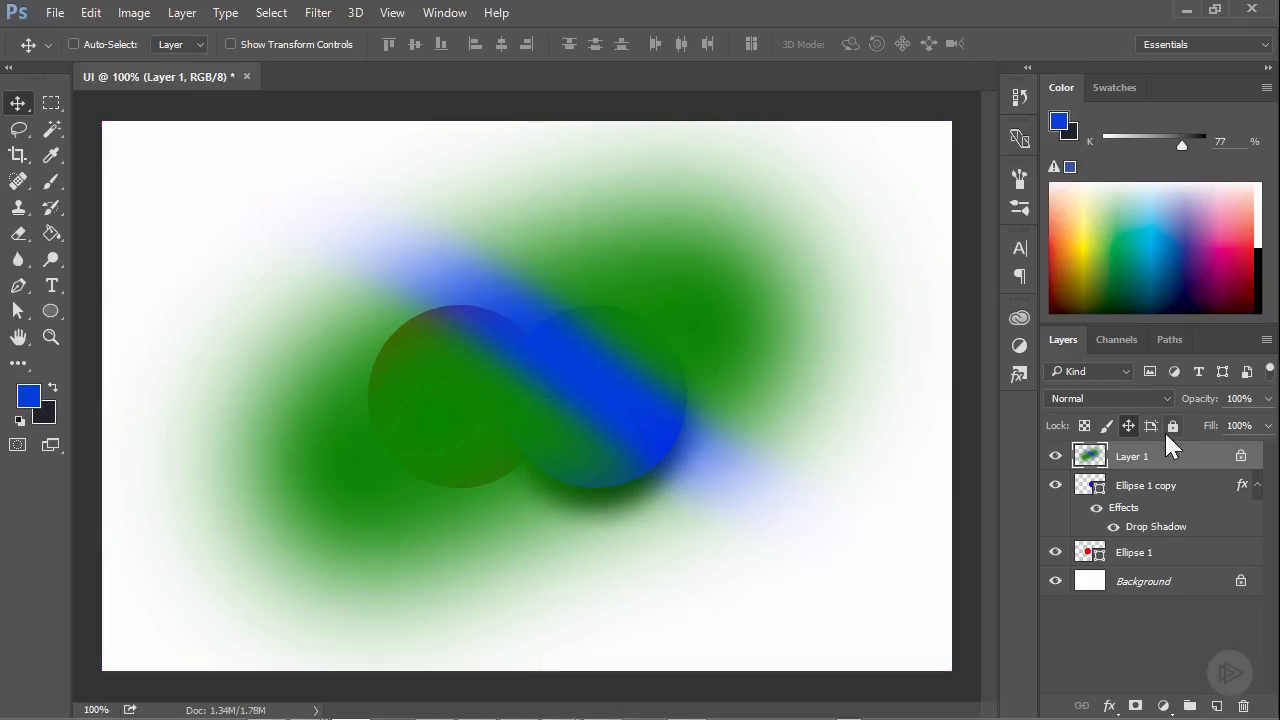
left_click(1130, 426)
Apply and remove the full lock on Layer 1, and hide and show the layer again
left_click(1168, 427)
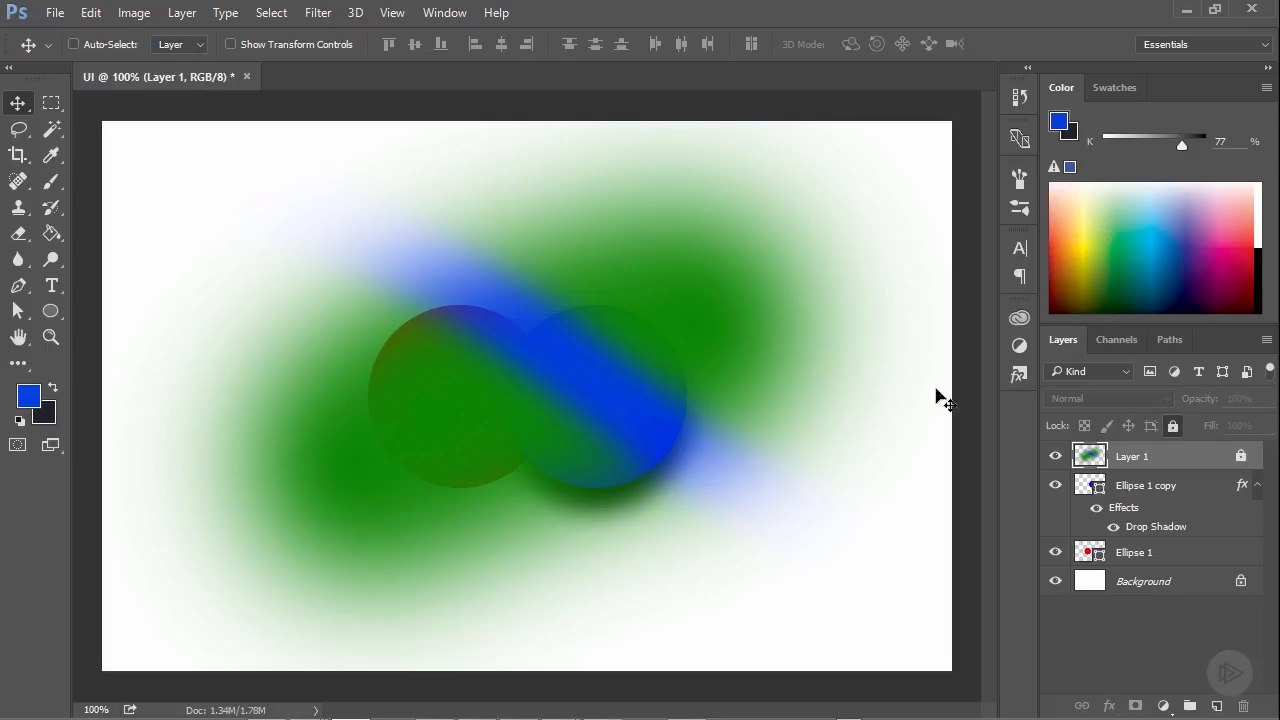
left_click(1172, 427)
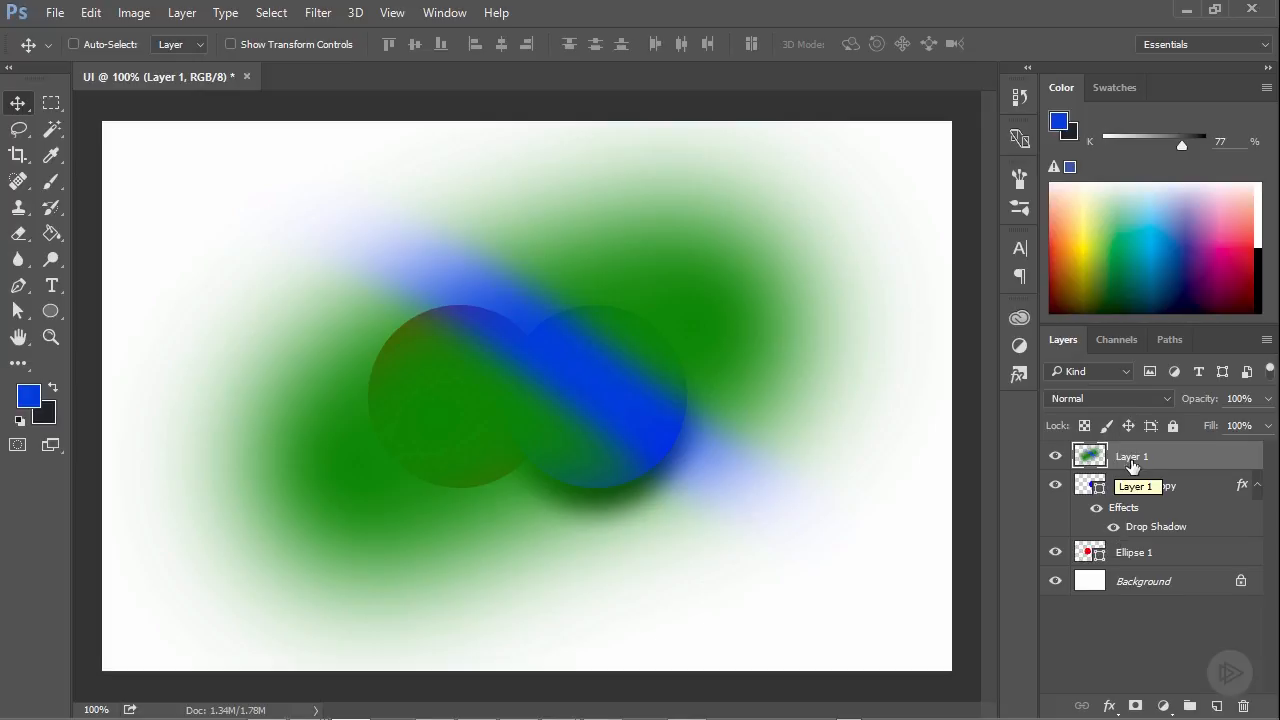
left_click(1056, 456)
left_click(1056, 456)
Rename Layer 1 as "New layer name"
double_click(1135, 456)
type("New layer ne")
type("me")
key("Return")
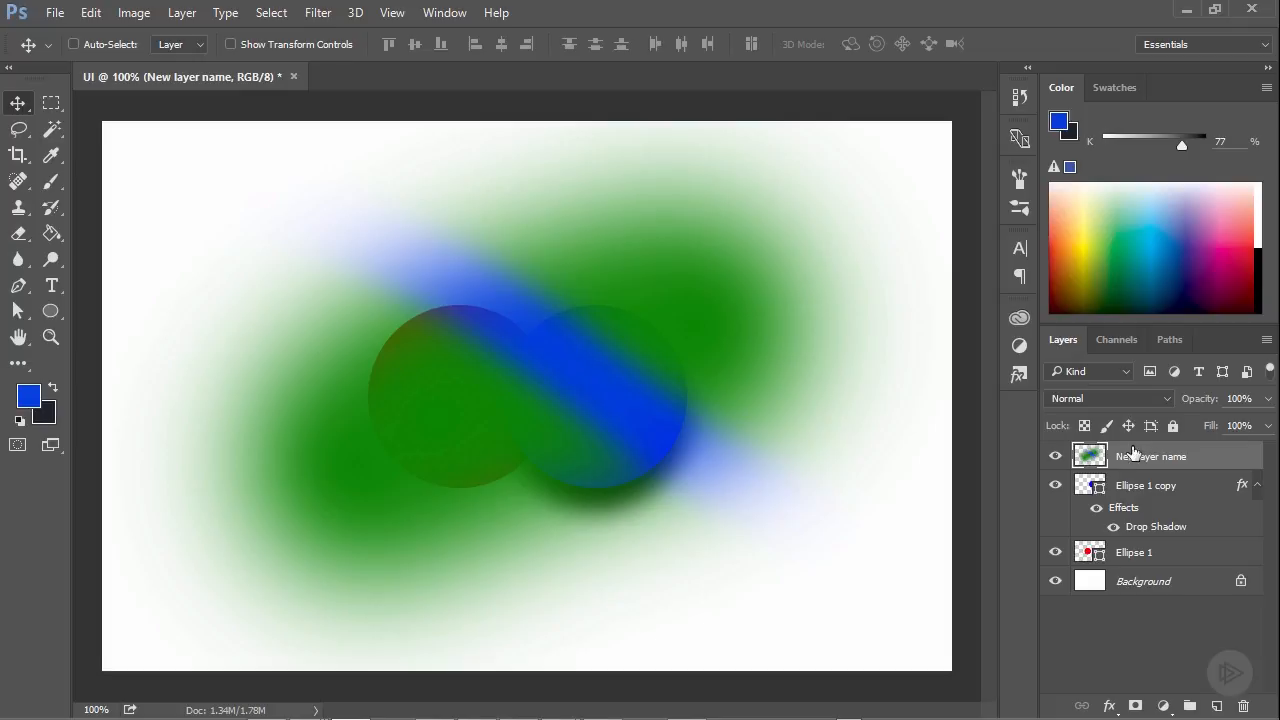
Collapse and expand the effects list of Ellipse 1 copy, and open and close its Drop Shadow settings
left_click(1250, 490)
left_click(1257, 487)
left_click(1257, 487)
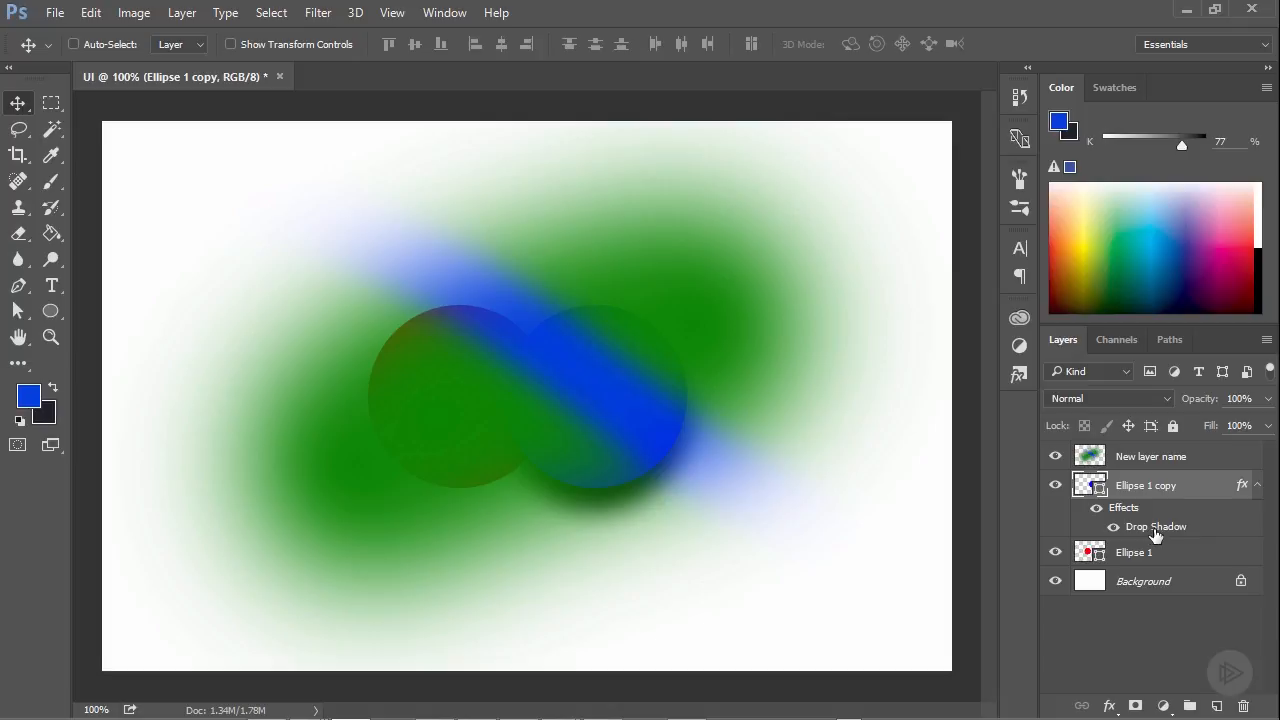
double_click(1154, 530)
left_click(1160, 256)
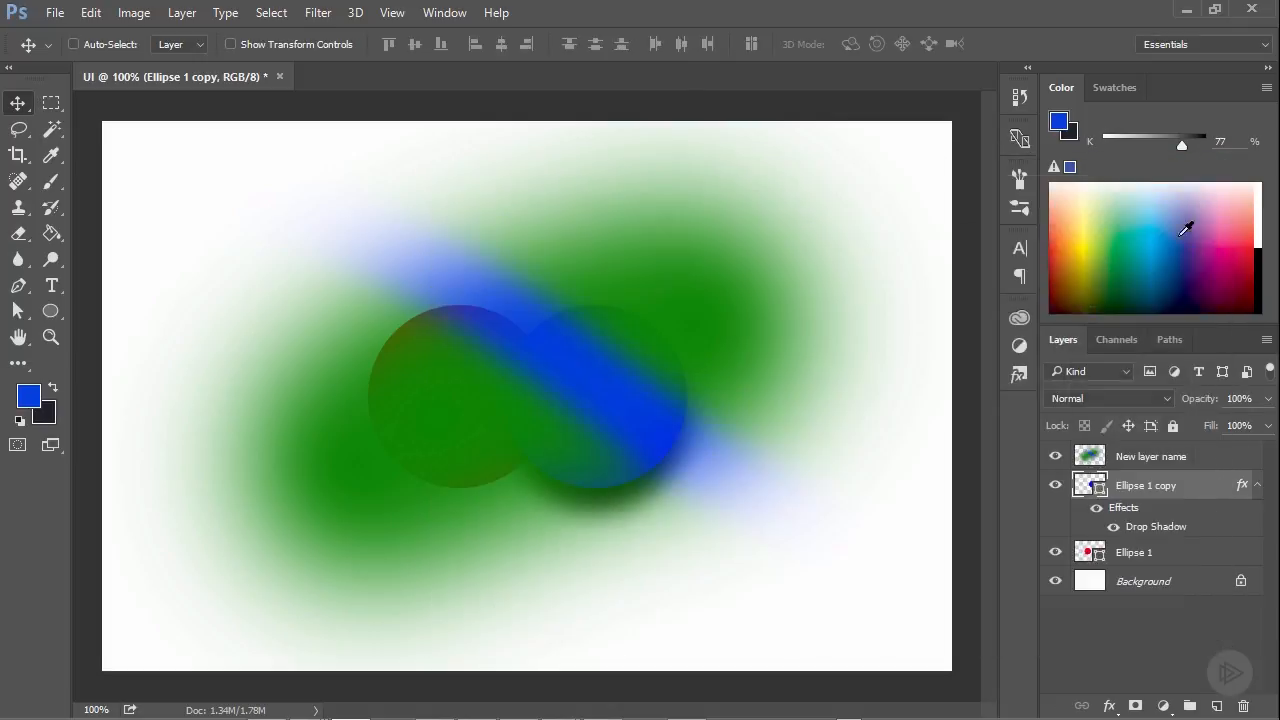